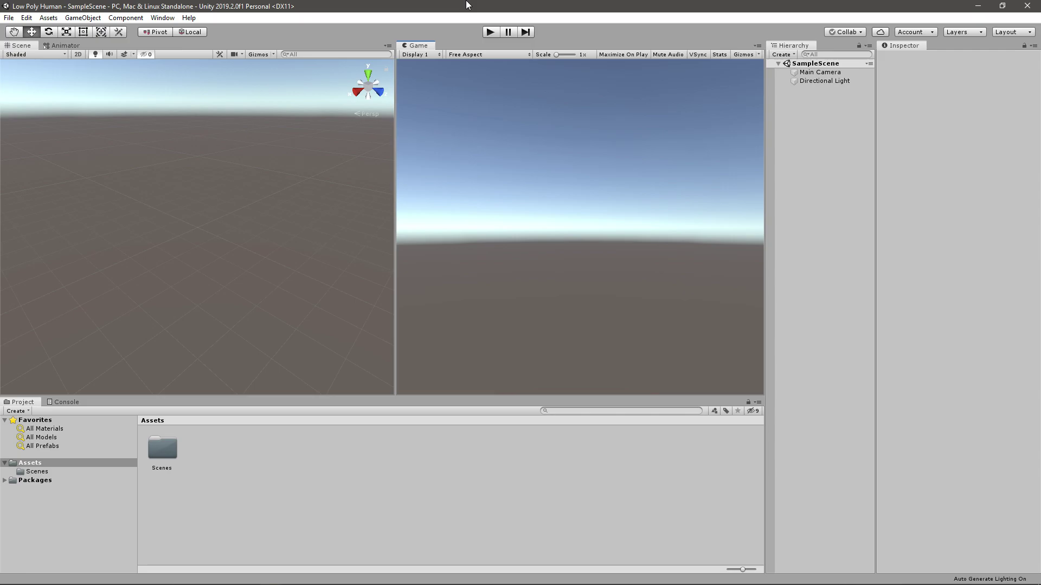
Select lp_human_jump and lp_human_falling along with lp_human_landing in the LowPoly Human 2.8 folder
{"action": "key", "text": "alt+Tab"}
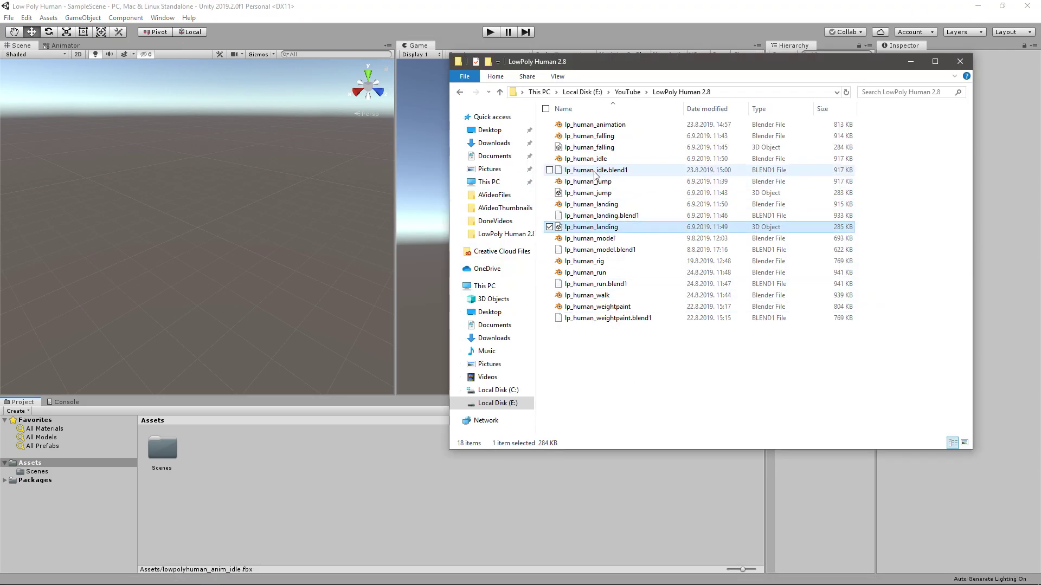
{"action": "left_click", "coordinate": [594, 194], "text": "ctrl"}
{"action": "left_click", "coordinate": [592, 149], "text": "ctrl"}
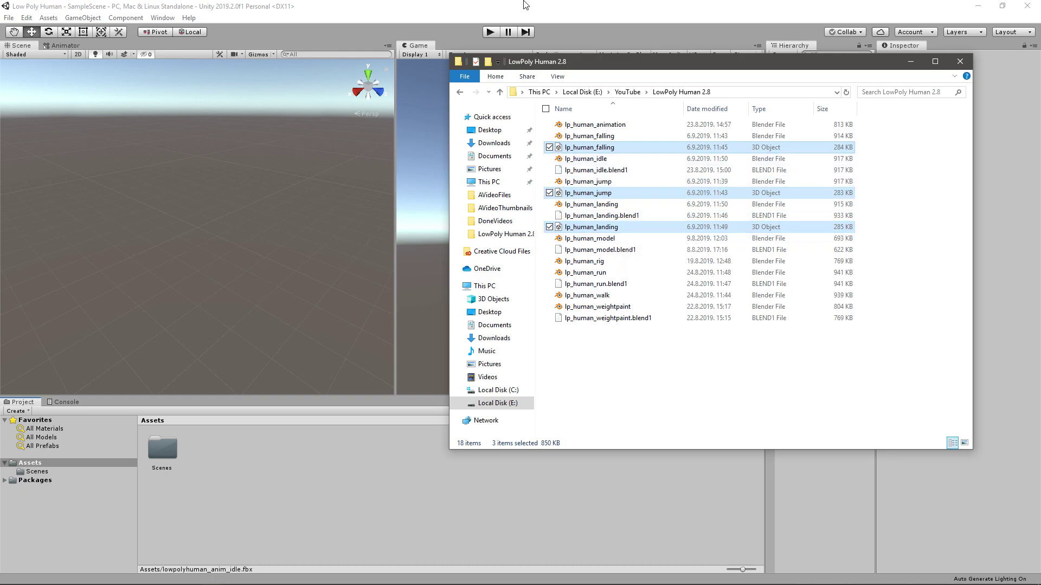
{"action": "left_click", "coordinate": [285, 525]}
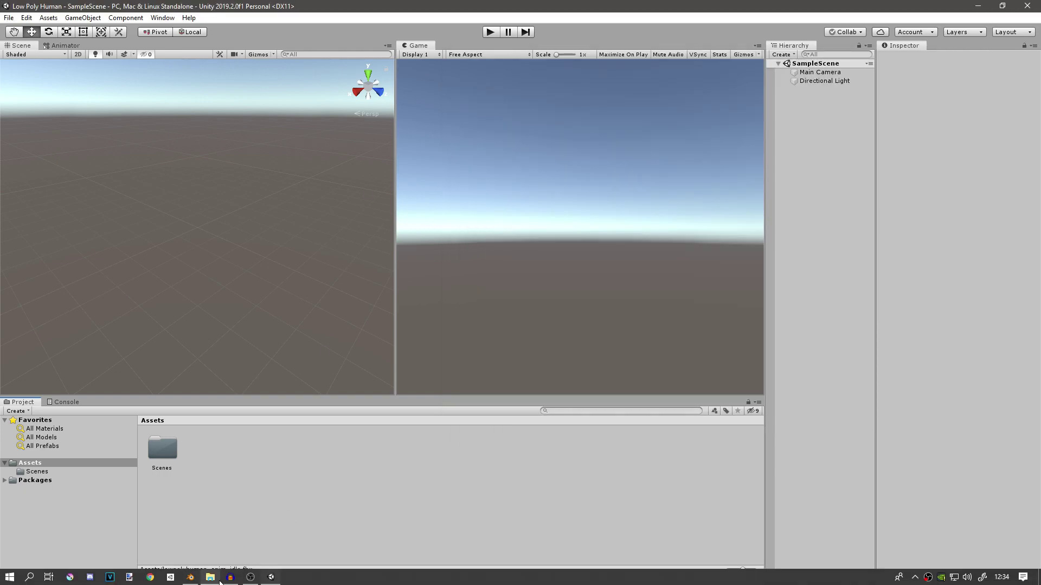
Export the base Blender model as lp_human.fbx, removing 'animation' from the file name
{"action": "left_click", "coordinate": [190, 578]}
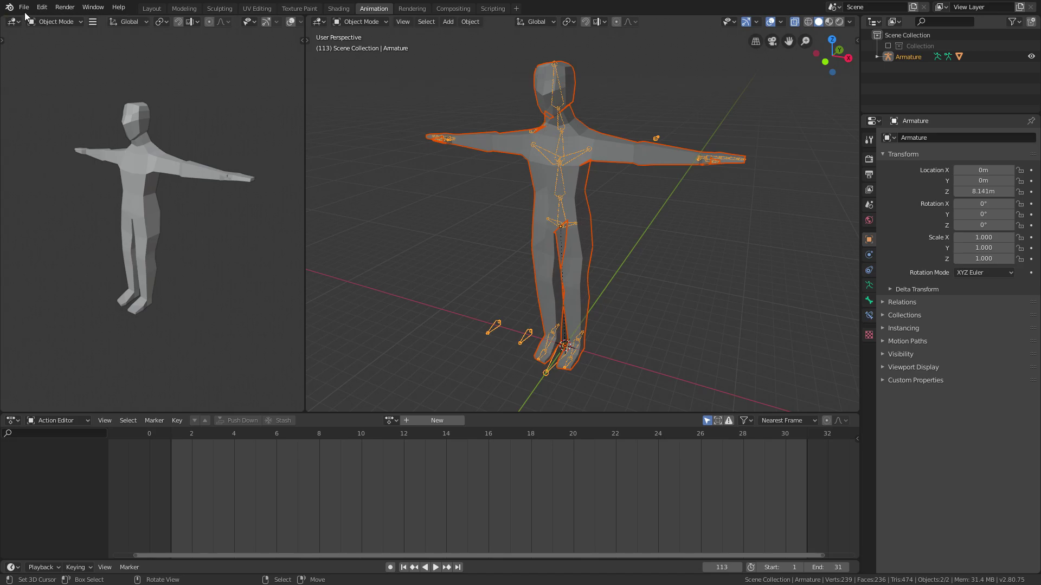
{"action": "left_click", "coordinate": [25, 12]}
{"action": "mouse_move", "coordinate": [47, 162]}
{"action": "left_click", "coordinate": [131, 187]}
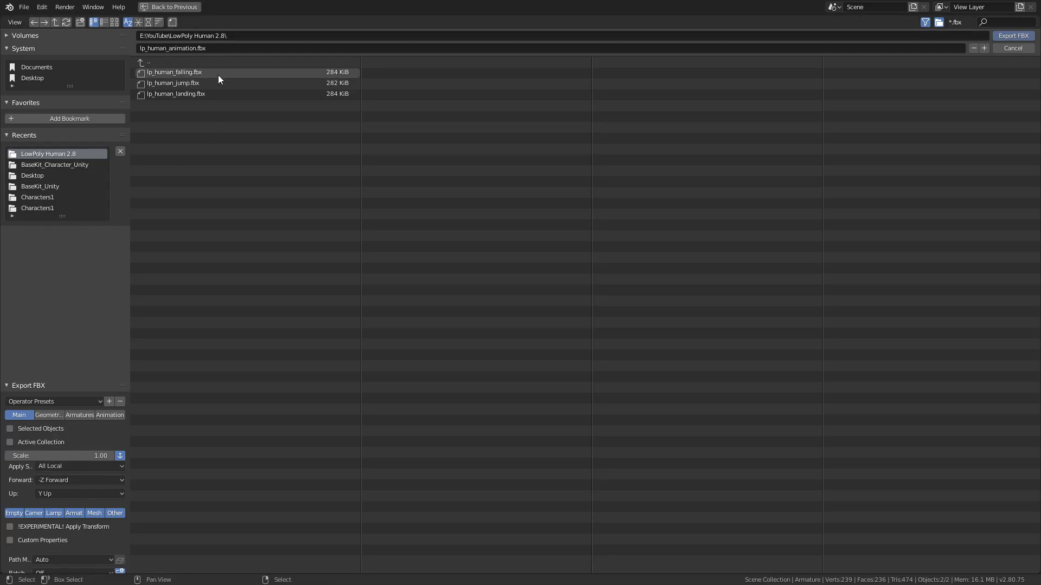
{"action": "left_click", "coordinate": [195, 49]}
{"action": "left_click_drag", "start_coordinate": [195, 48], "coordinate": [166, 48]}
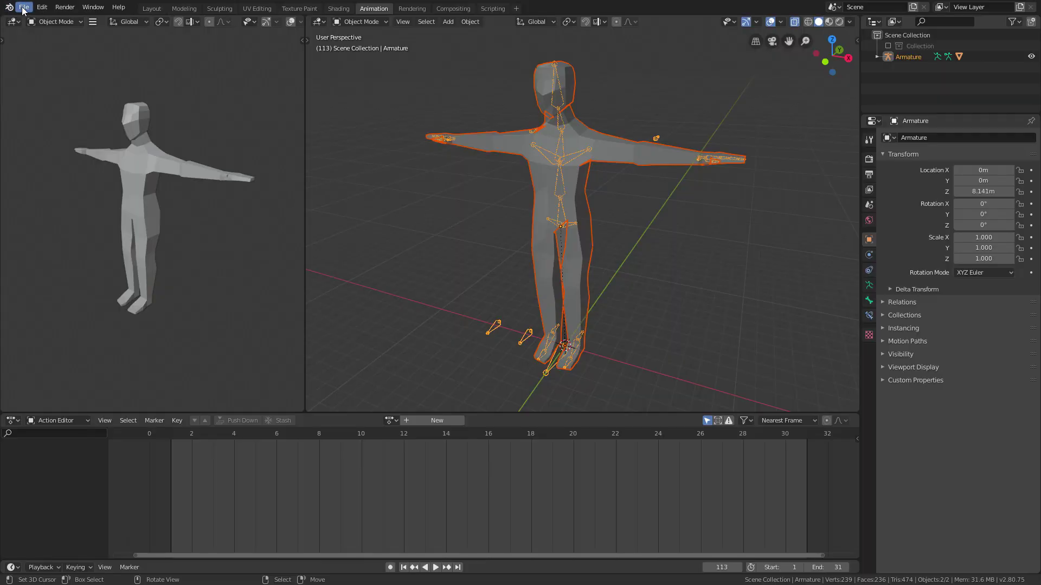
{"action": "left_click", "coordinate": [24, 7]}
Open the run animation file and export it as lp_human_run.fbx
{"action": "left_click", "coordinate": [119, 47]}
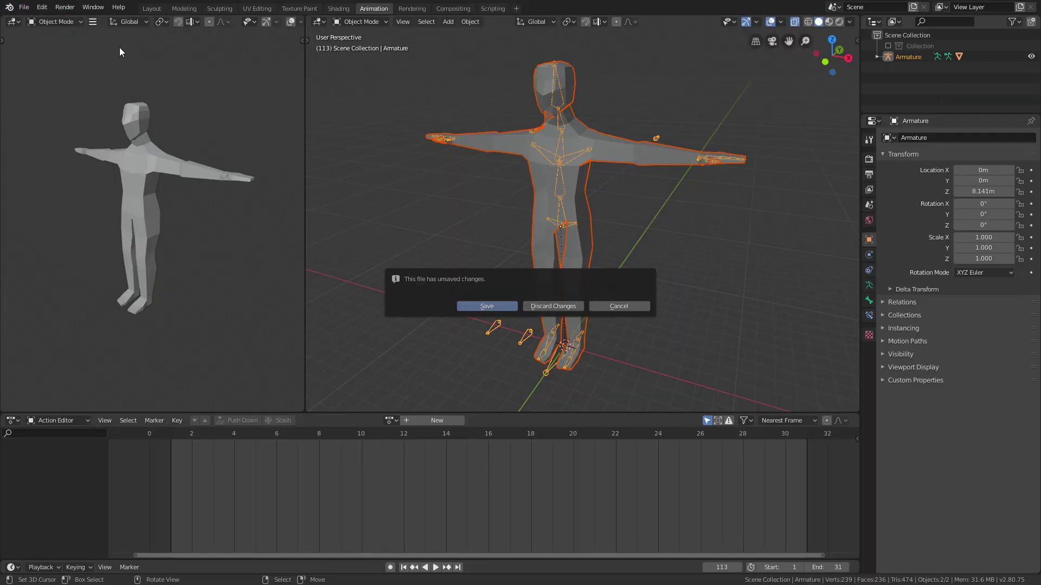
{"action": "left_click", "coordinate": [564, 305]}
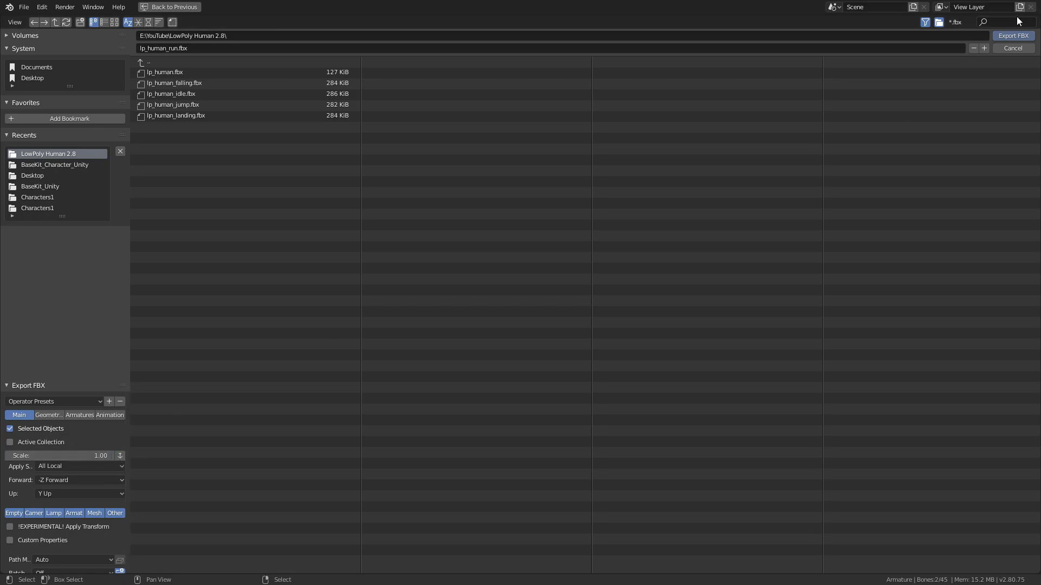
{"action": "left_click", "coordinate": [1010, 36]}
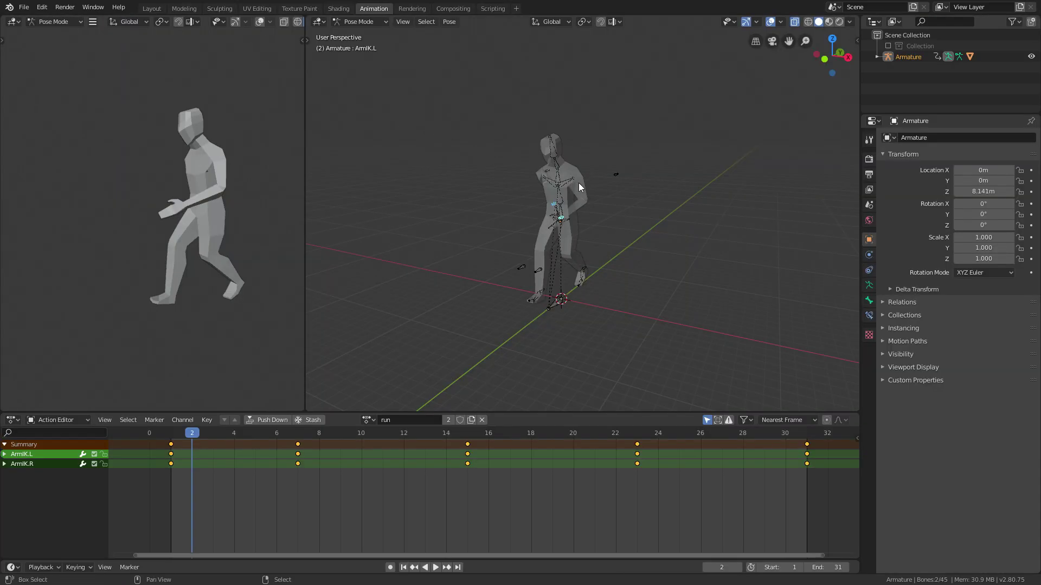
{"action": "scroll", "coordinate": [576, 201], "scroll_direction": "up", "scroll_amount": 5}
{"action": "left_click", "coordinate": [522, 217]}
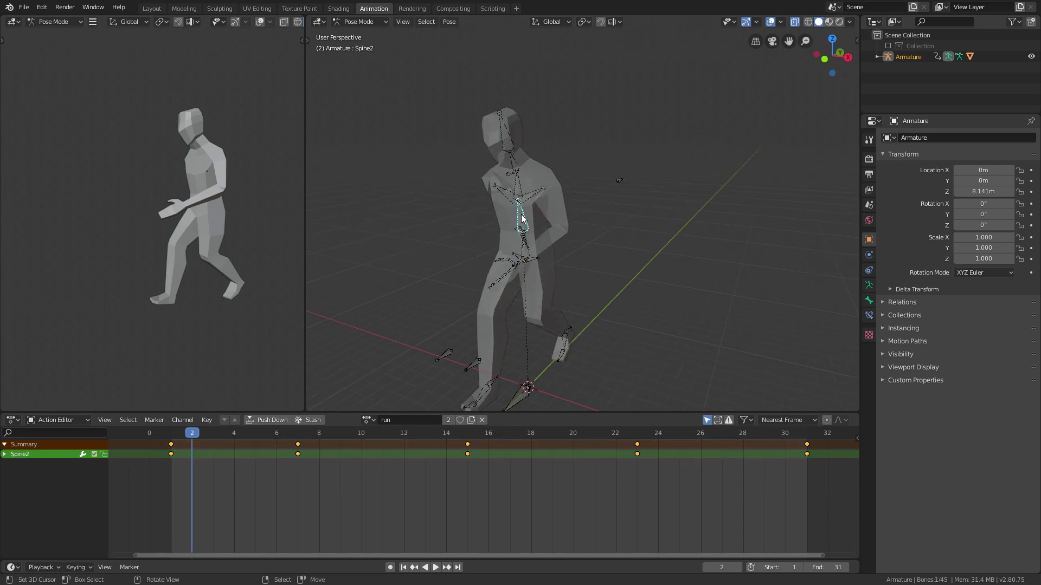
Load the walk animation and export it as lp_human_walk.fbx with Apply Scene Units off
{"action": "left_click", "coordinate": [24, 7]}
{"action": "left_click", "coordinate": [38, 27]}
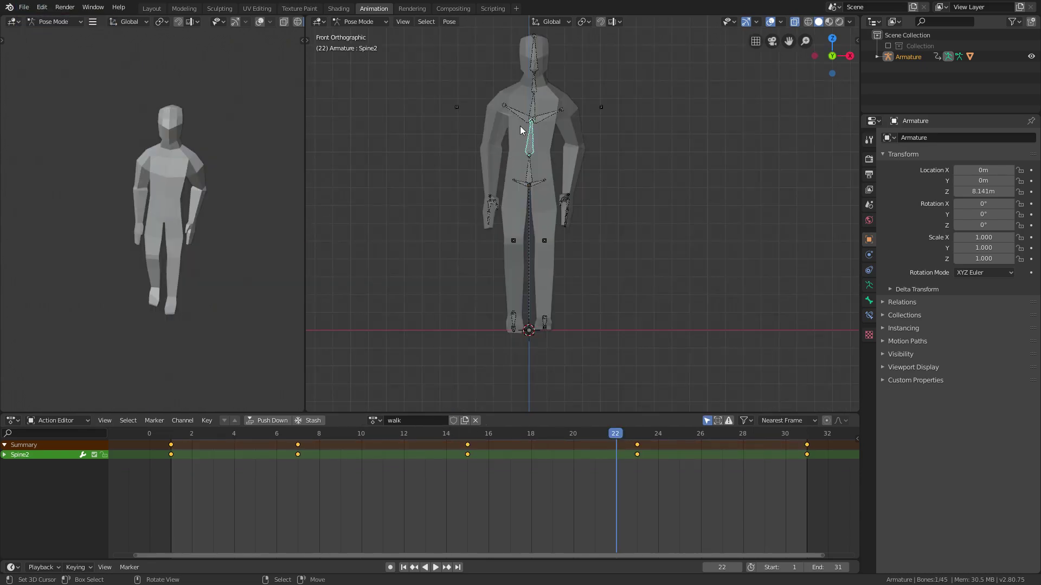
{"action": "left_click", "coordinate": [24, 7]}
{"action": "mouse_move", "coordinate": [60, 164]}
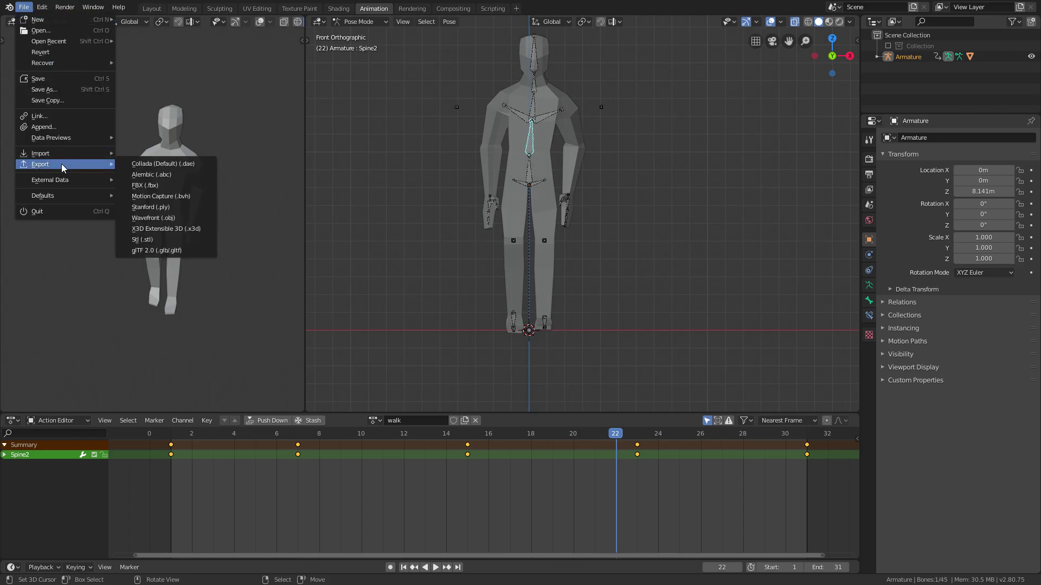
{"action": "left_click", "coordinate": [144, 187]}
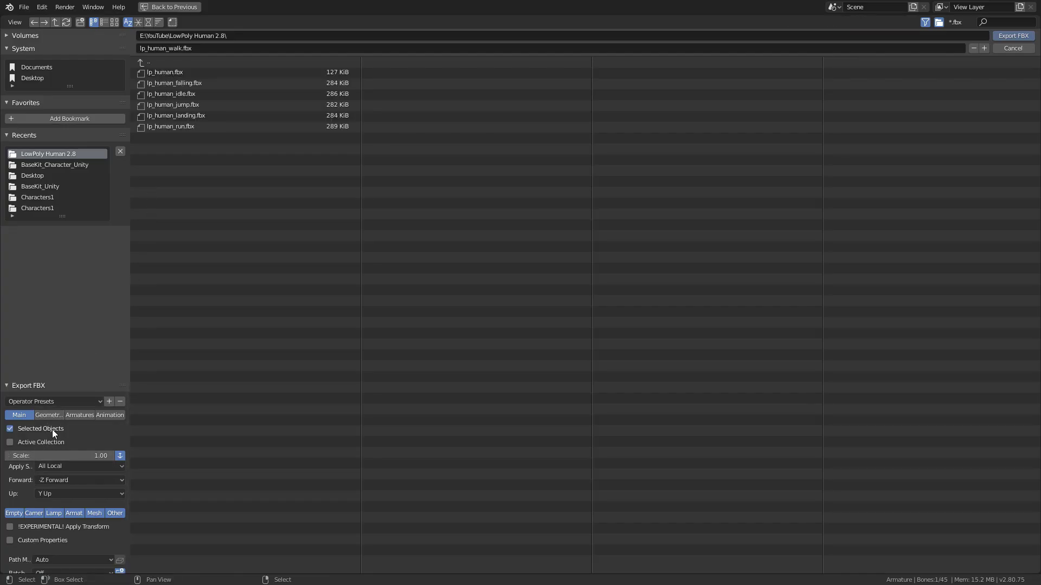
{"action": "left_click", "coordinate": [120, 455]}
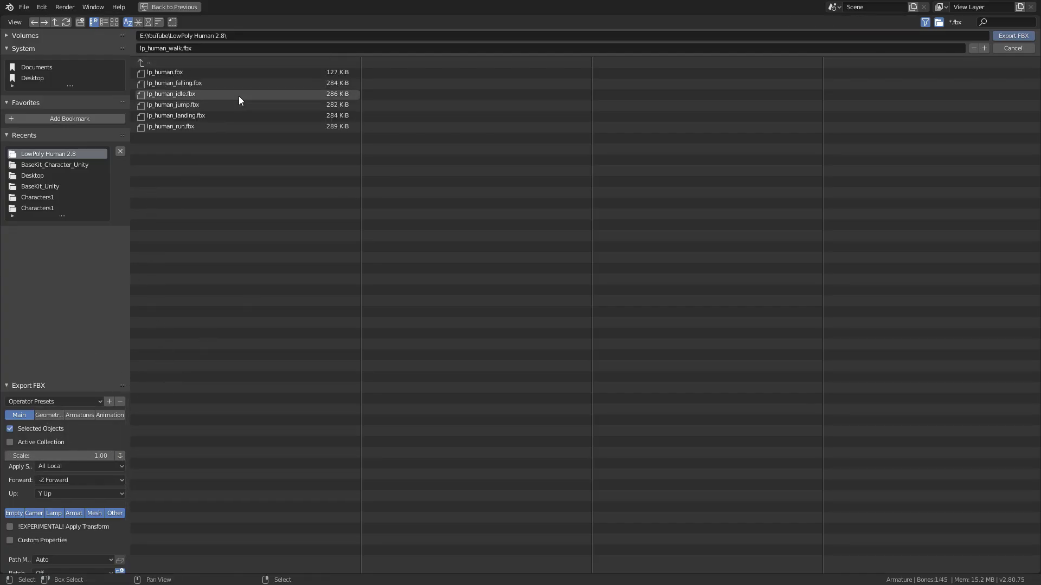
{"action": "left_click", "coordinate": [1007, 36]}
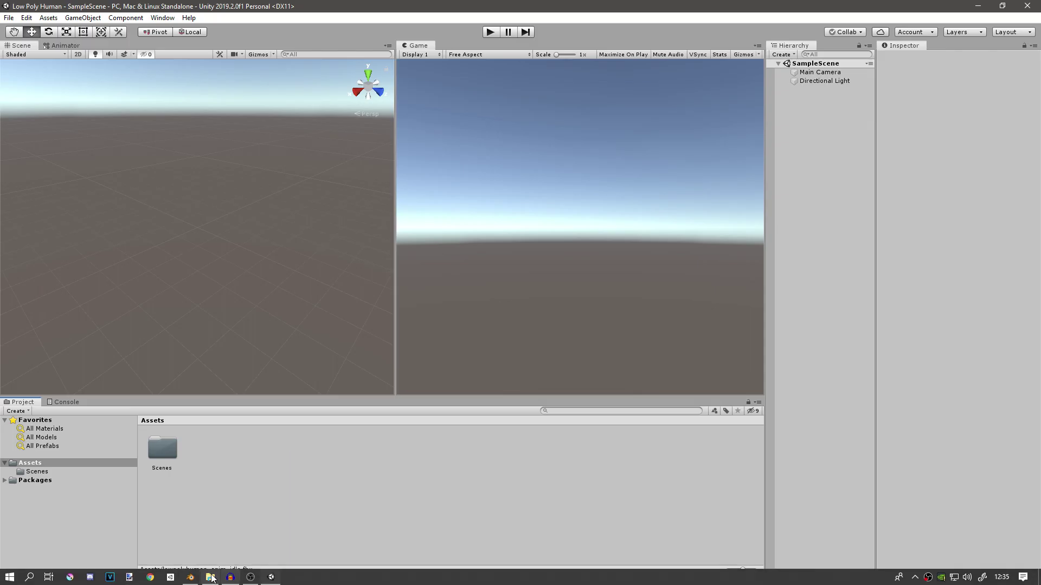
Import lp_human, lp_human_run, lp_human_walk and the other three selected models into Unity's Assets
{"action": "left_click", "coordinate": [209, 577]}
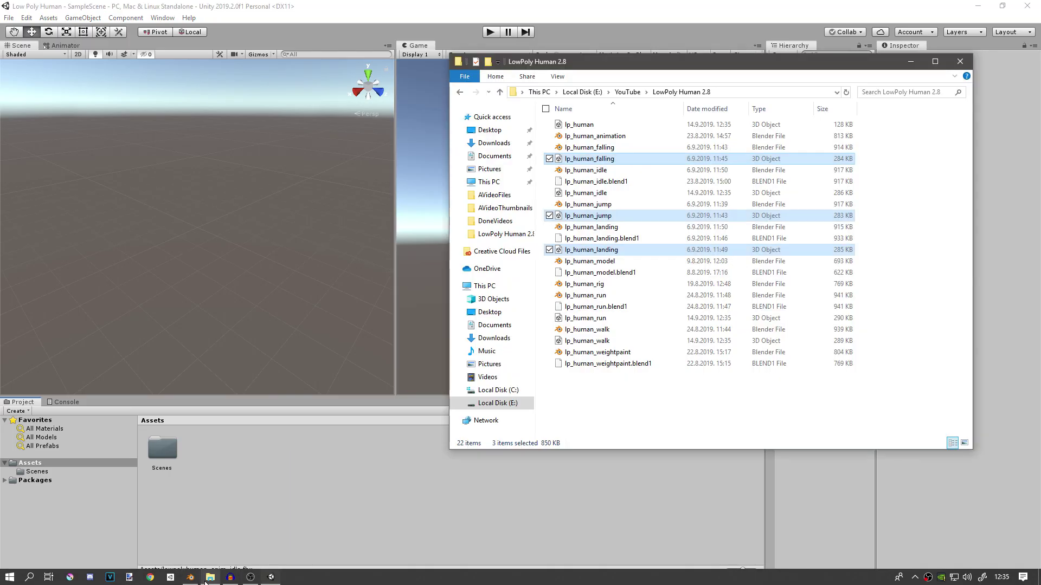
{"action": "left_click", "coordinate": [586, 319], "text": "ctrl"}
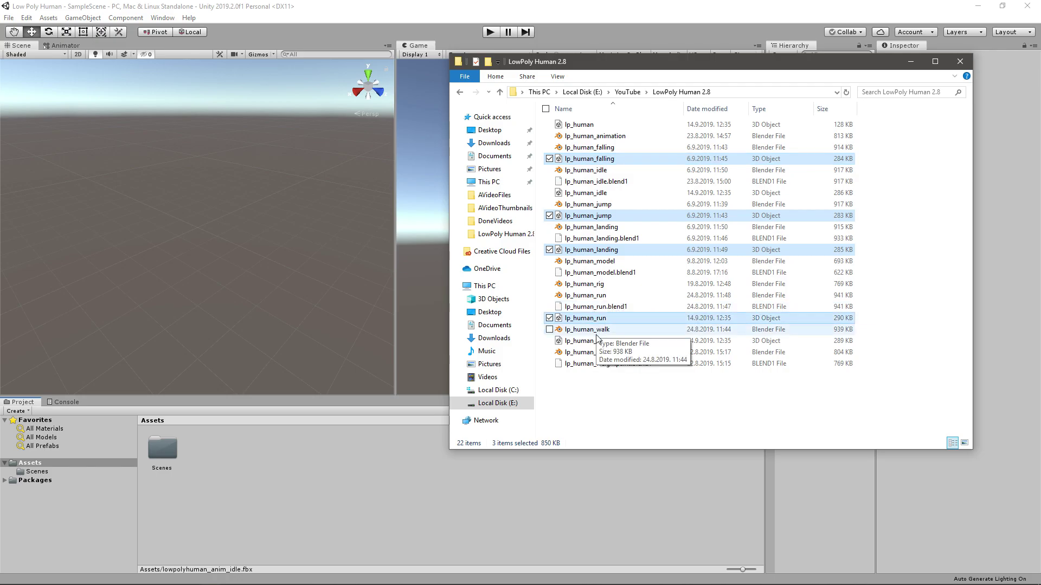
{"action": "left_click", "coordinate": [588, 341], "text": "ctrl"}
{"action": "left_click", "coordinate": [579, 125], "text": "ctrl"}
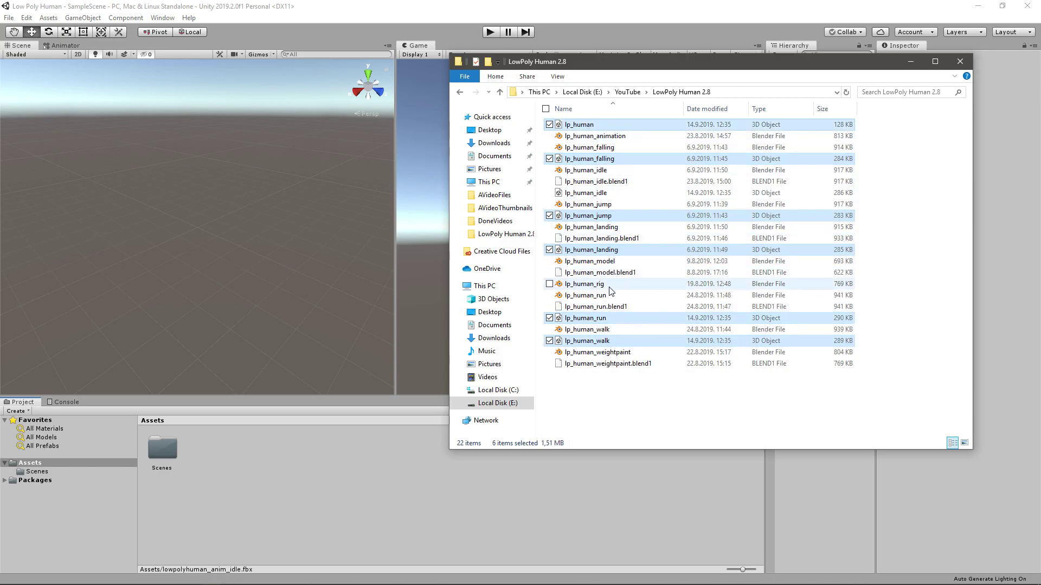
{"action": "left_click_drag", "start_coordinate": [583, 252], "coordinate": [278, 483]}
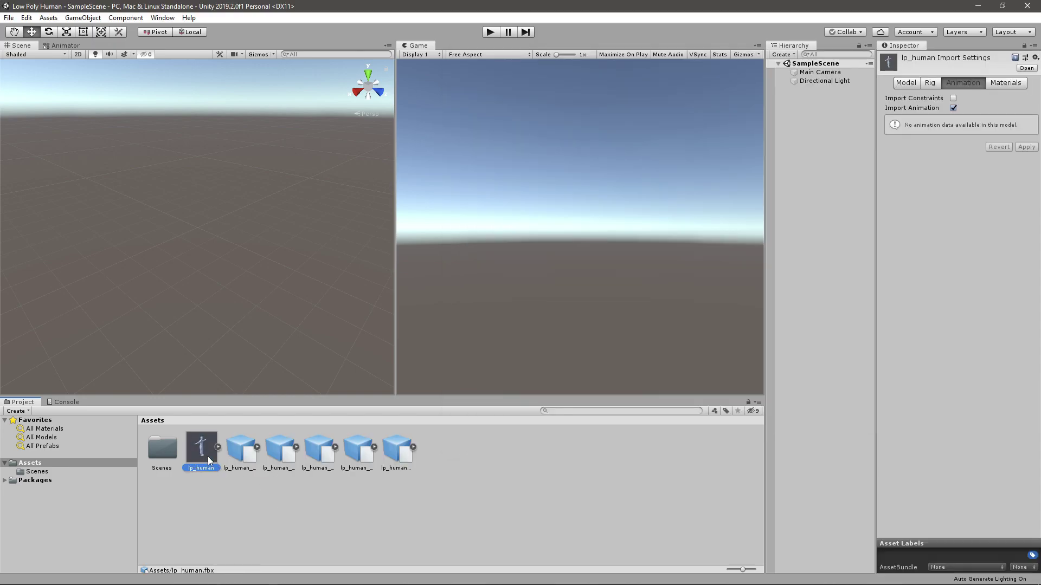
Place lp_human into the scene and select all five animation files together
{"action": "left_click_drag", "start_coordinate": [206, 459], "coordinate": [204, 202]}
{"action": "left_click", "coordinate": [241, 450]}
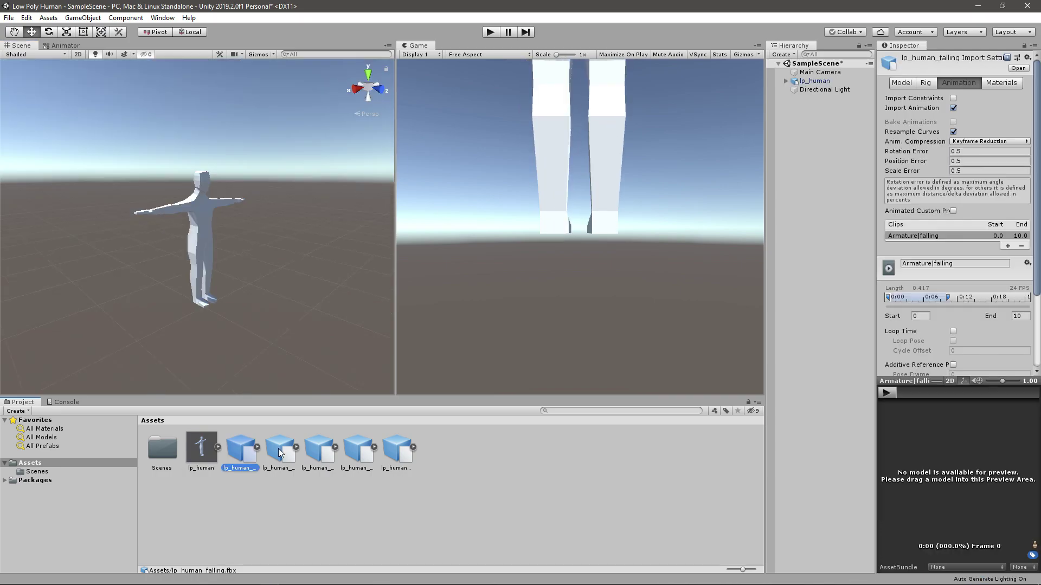
{"action": "left_click", "coordinate": [280, 453]}
{"action": "left_click", "coordinate": [241, 450]}
{"action": "left_click", "coordinate": [397, 450], "text": "shift"}
Show lp_human's Rig import settings
{"action": "left_click", "coordinate": [201, 450]}
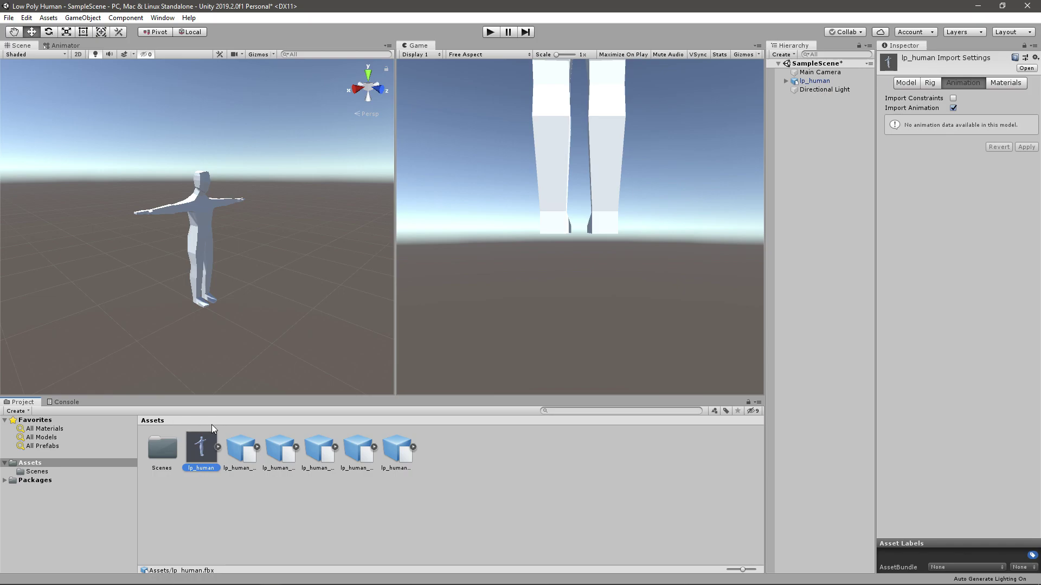
{"action": "left_click", "coordinate": [902, 83]}
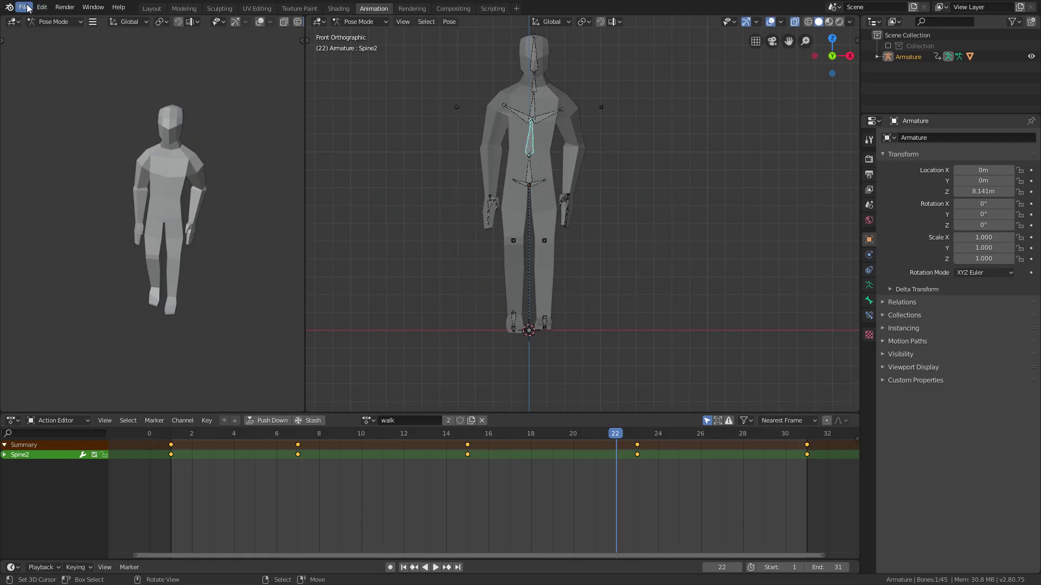
{"action": "left_click", "coordinate": [27, 8]}
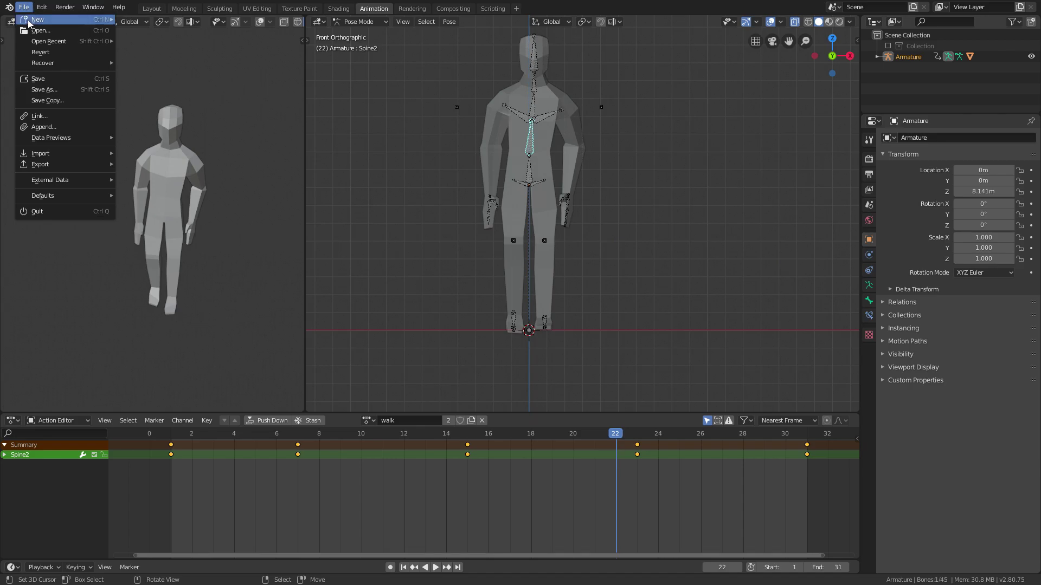
Reopen the lp_human blend file and select the armature and mesh in Object Mode
{"action": "left_click", "coordinate": [39, 28]}
{"action": "left_click", "coordinate": [569, 307]}
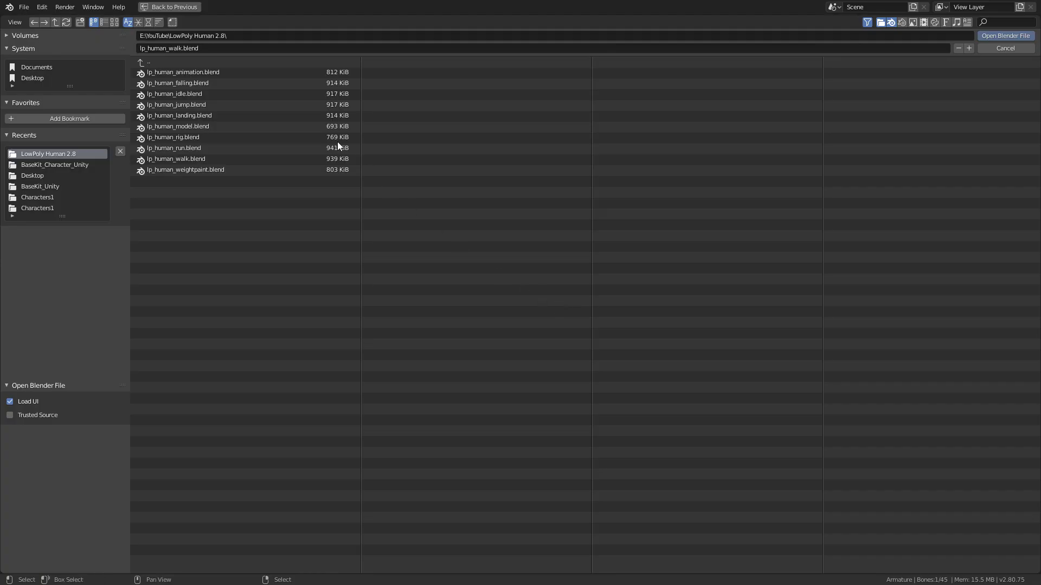
{"action": "double_click", "coordinate": [184, 70]}
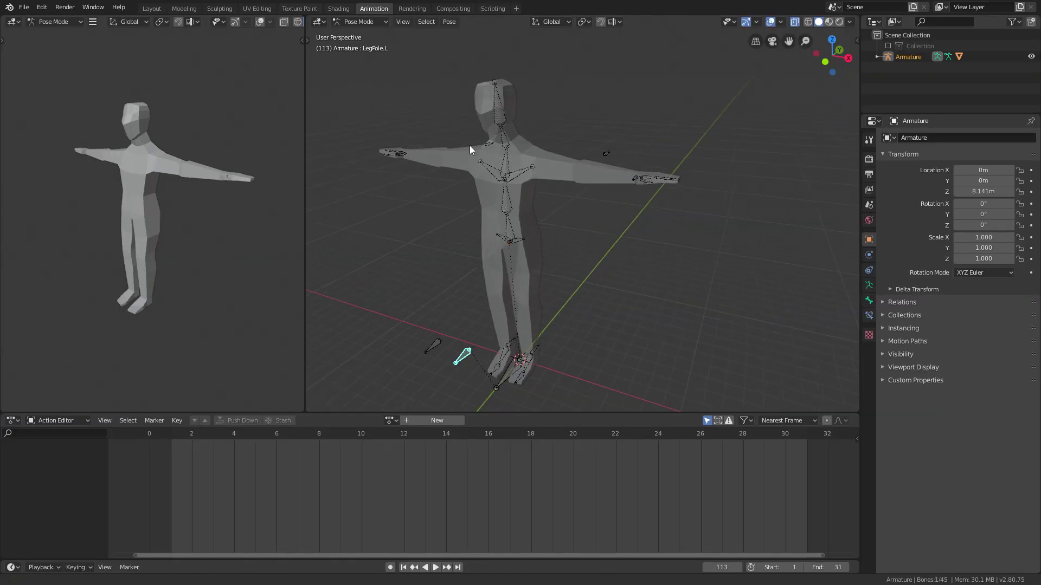
{"action": "left_click", "coordinate": [595, 156]}
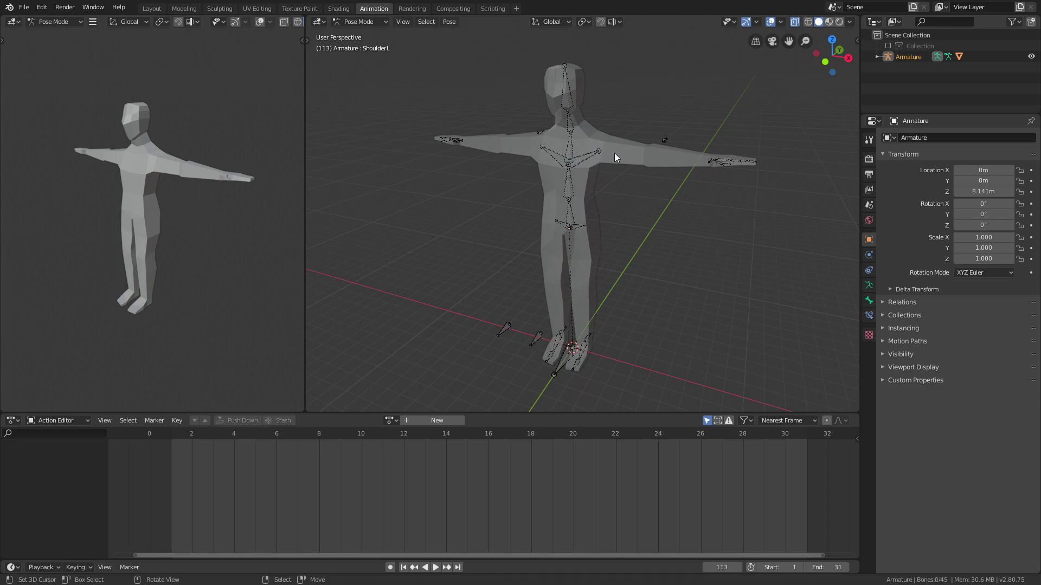
{"action": "key", "text": "ctrl+Tab"}
{"action": "key", "text": "a"}
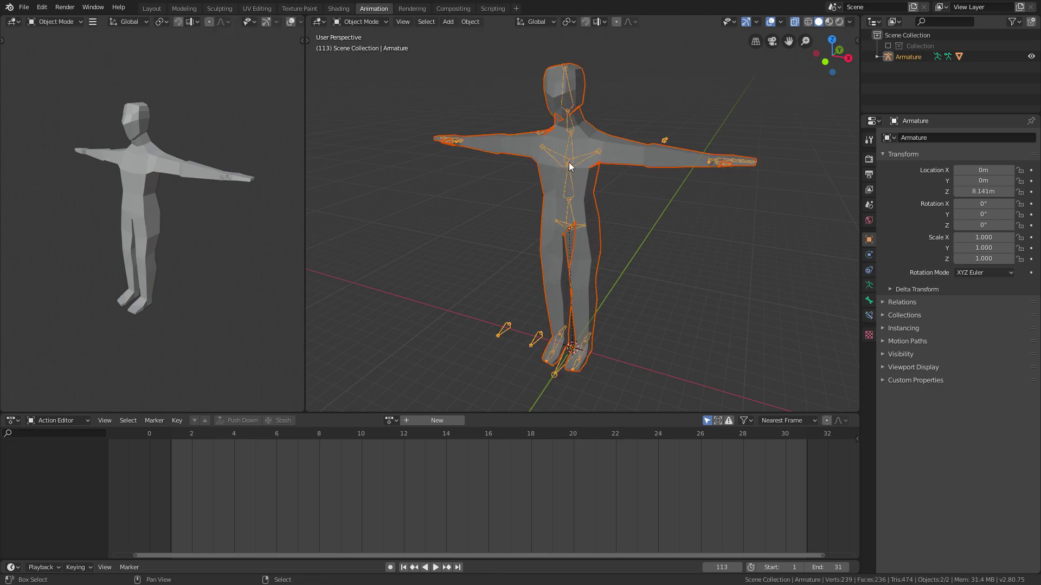
Set up an FBX export to lp_human_animation.fbx limited to Selected Objects
{"action": "left_click", "coordinate": [24, 7]}
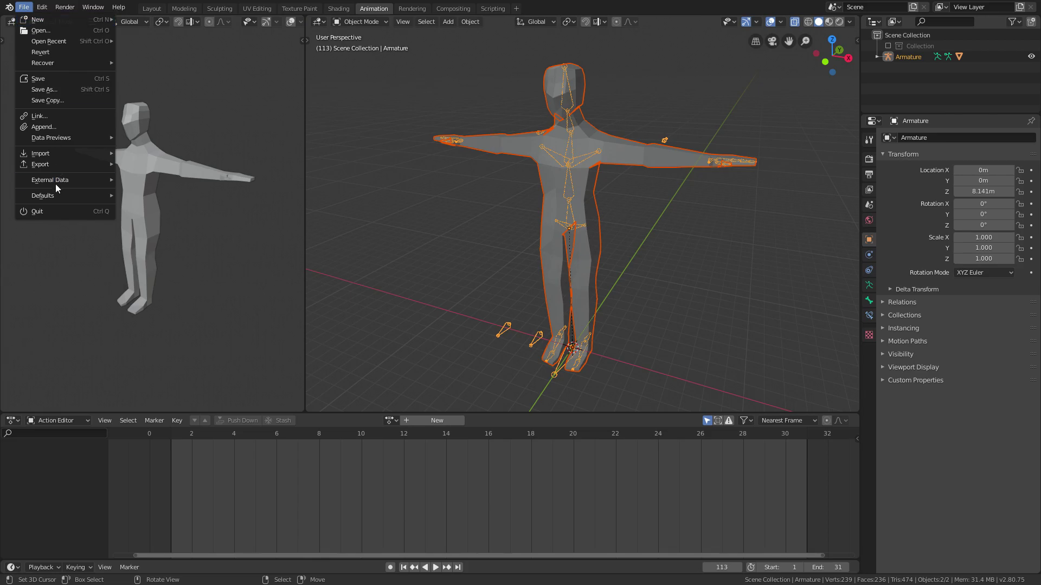
{"action": "mouse_move", "coordinate": [44, 165]}
{"action": "left_click", "coordinate": [152, 187]}
{"action": "left_click", "coordinate": [21, 428]}
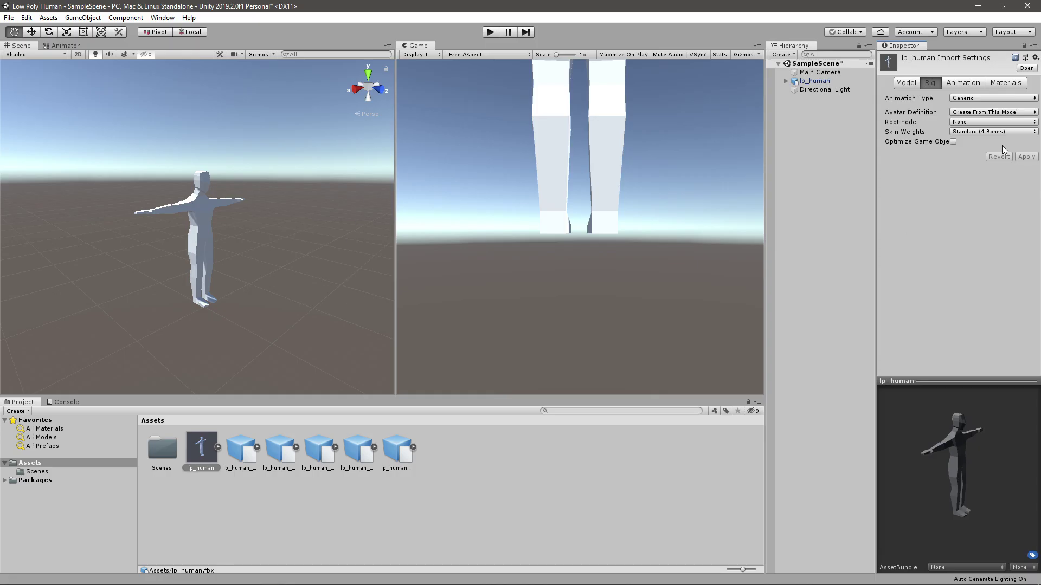
Set lp_human's Animation Type to Humanoid and apply
{"action": "left_click", "coordinate": [973, 98]}
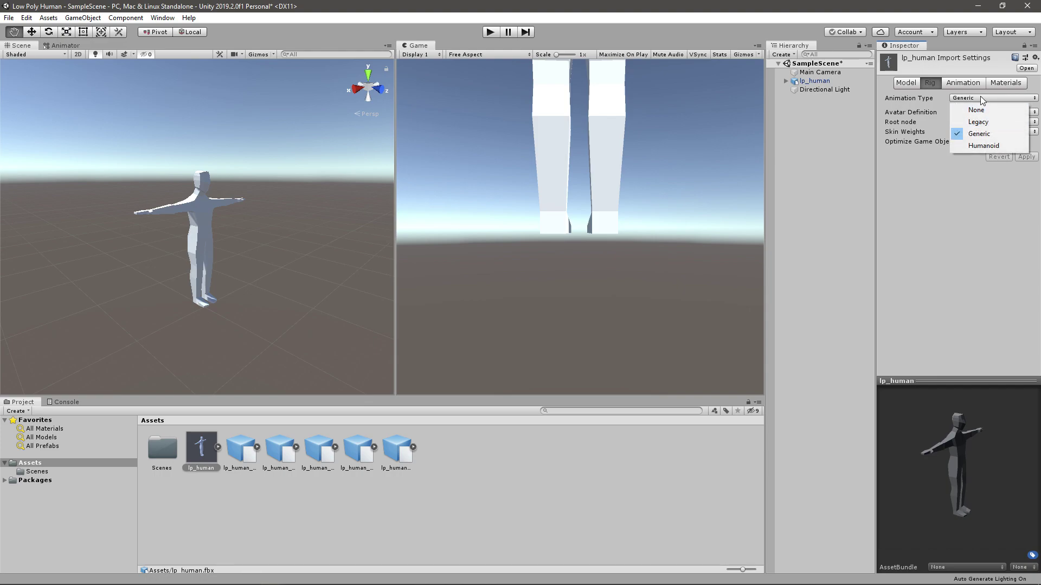
{"action": "left_click", "coordinate": [990, 146]}
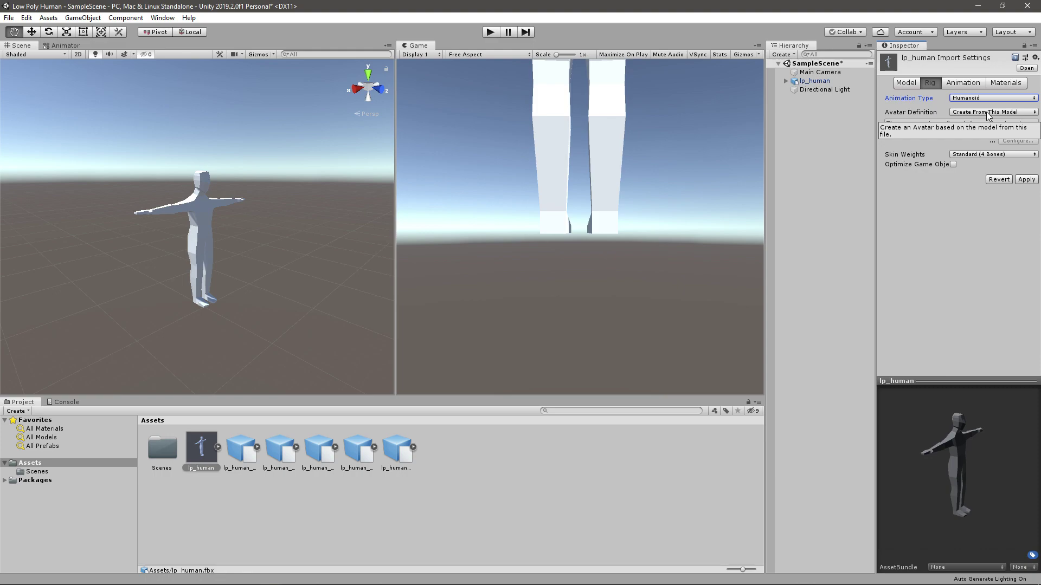
{"action": "left_click", "coordinate": [1025, 179]}
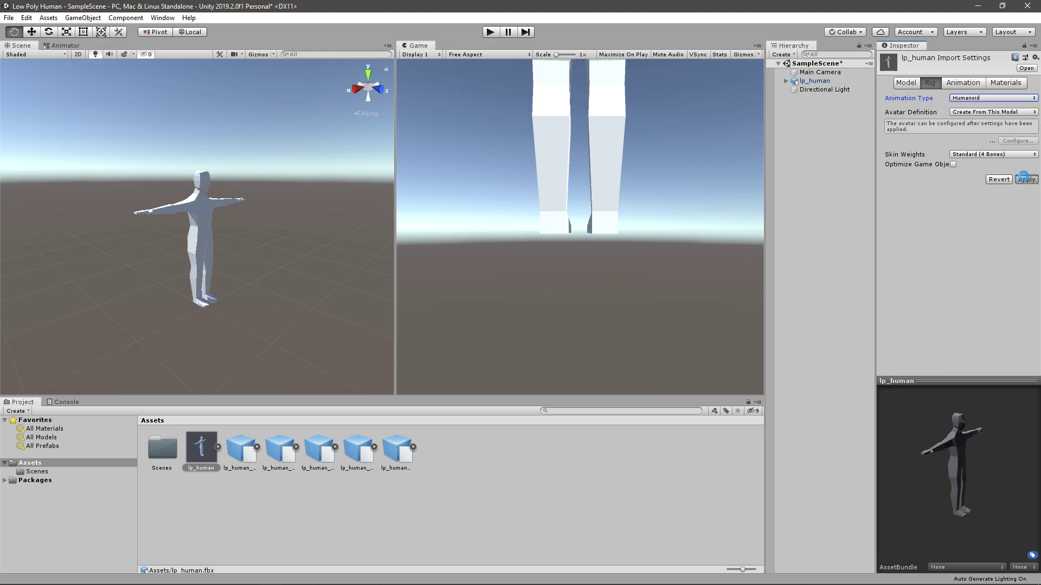
Give the five animation files a Humanoid rig copying lp_humanAvatar, then view lp_human_falling's clip
{"action": "left_click", "coordinate": [255, 460]}
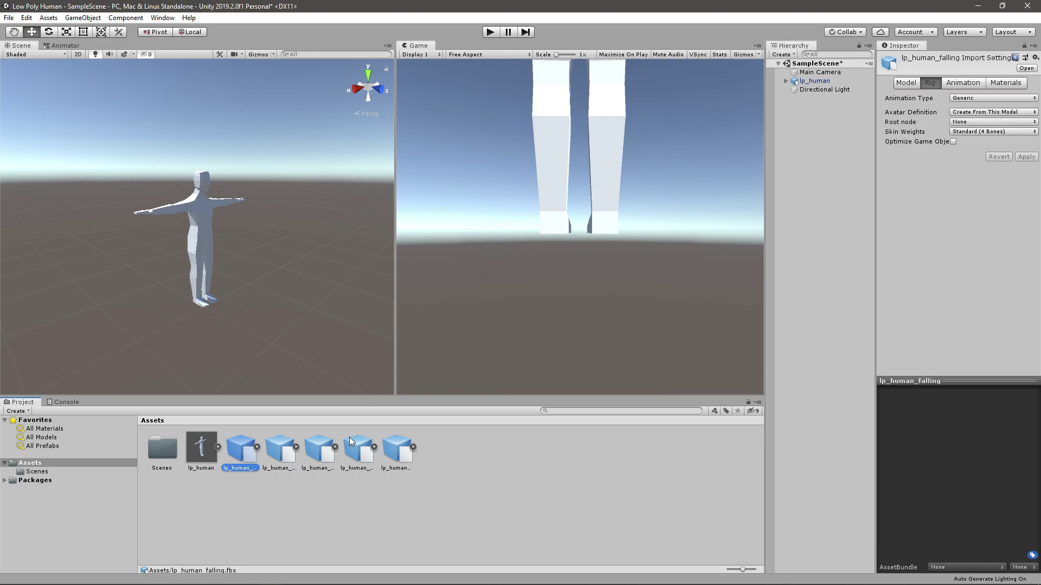
{"action": "left_click", "coordinate": [393, 450], "text": "shift"}
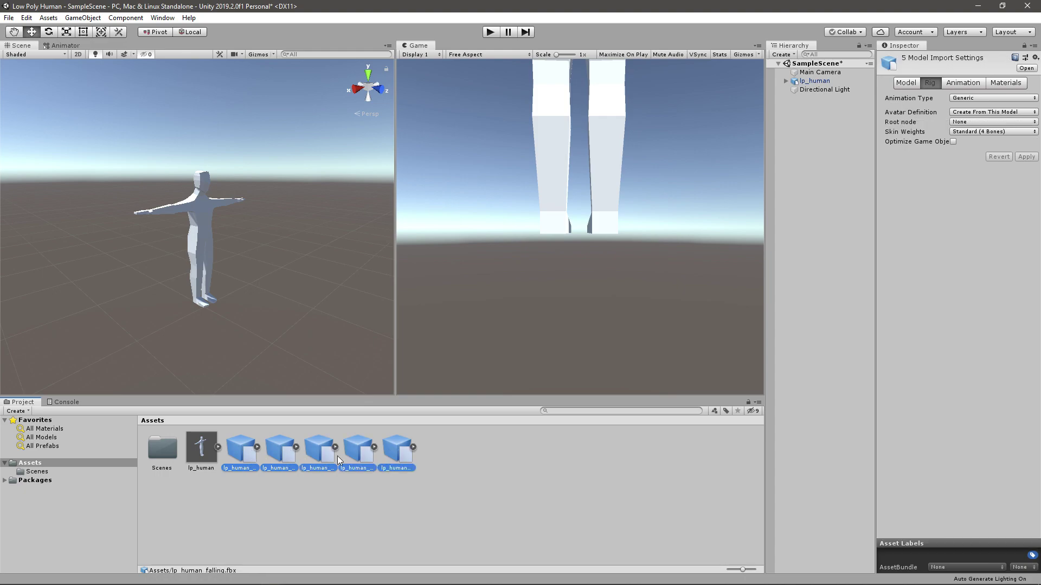
{"action": "left_click", "coordinate": [958, 97]}
{"action": "left_click", "coordinate": [973, 145]}
{"action": "left_click", "coordinate": [974, 112]}
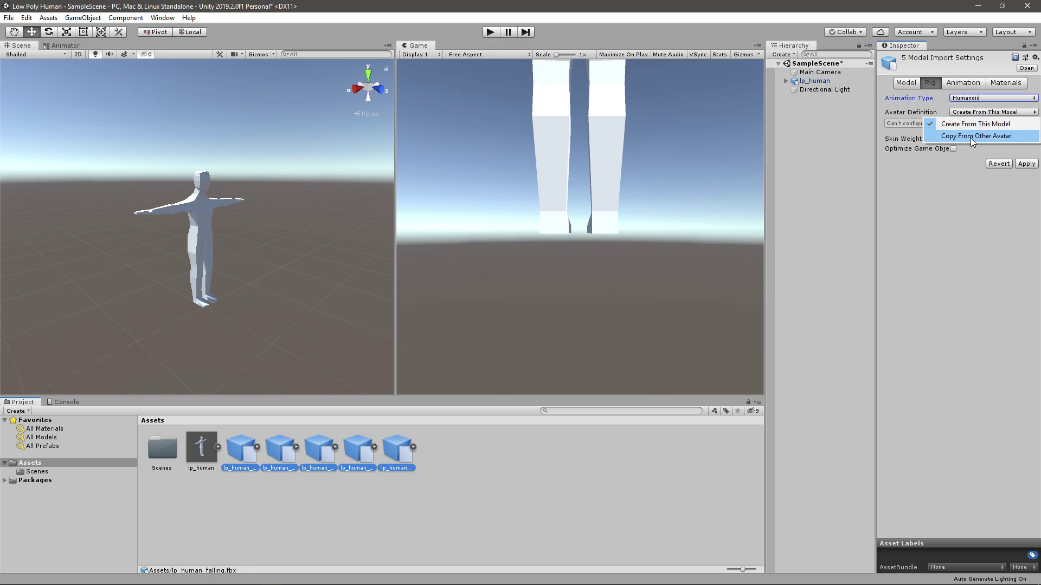
{"action": "left_click", "coordinate": [972, 137]}
{"action": "left_click", "coordinate": [1035, 158]}
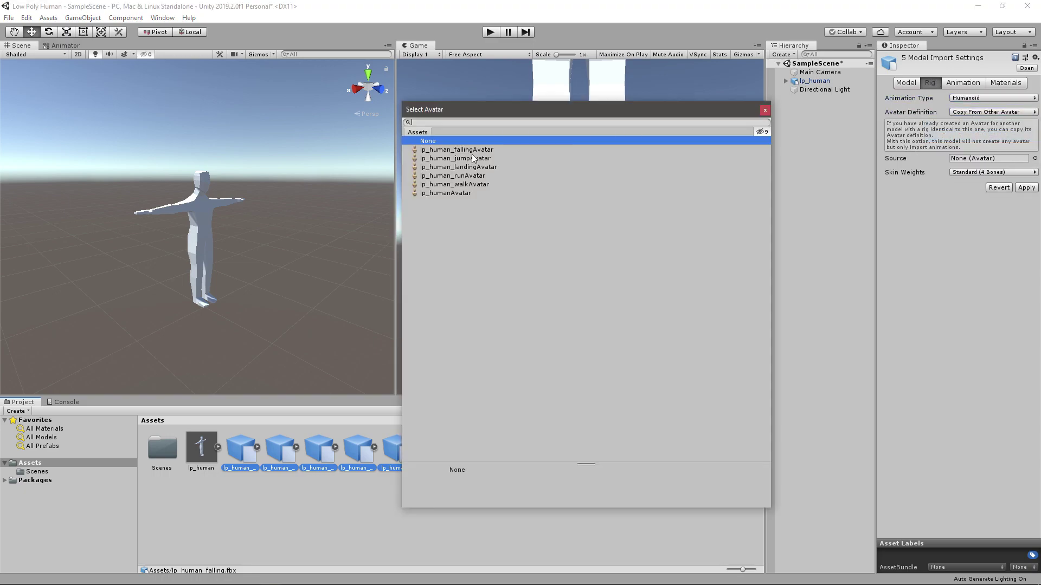
{"action": "left_click", "coordinate": [451, 194]}
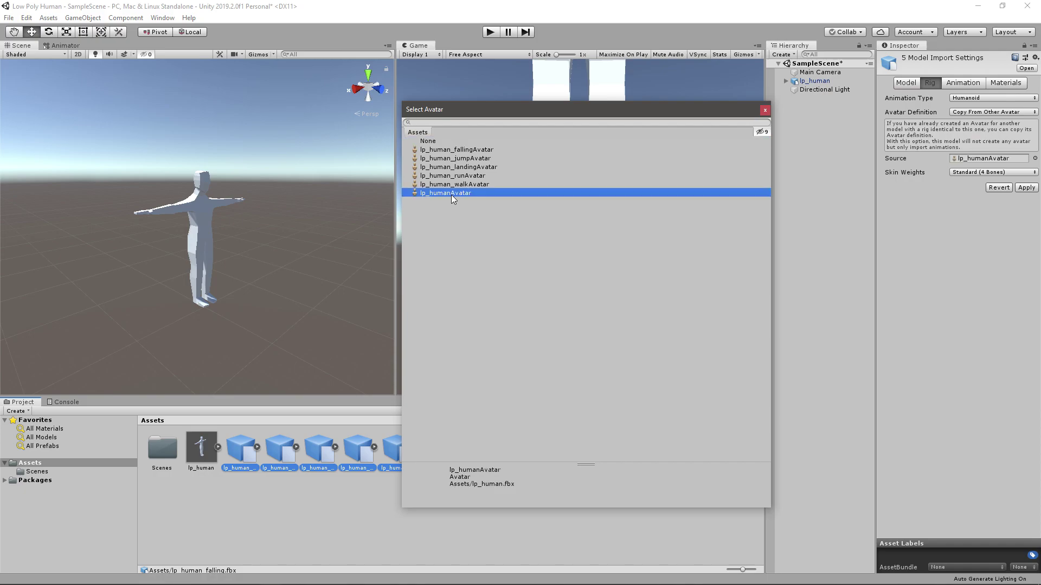
{"action": "double_click", "coordinate": [451, 194]}
{"action": "left_click", "coordinate": [1026, 187]}
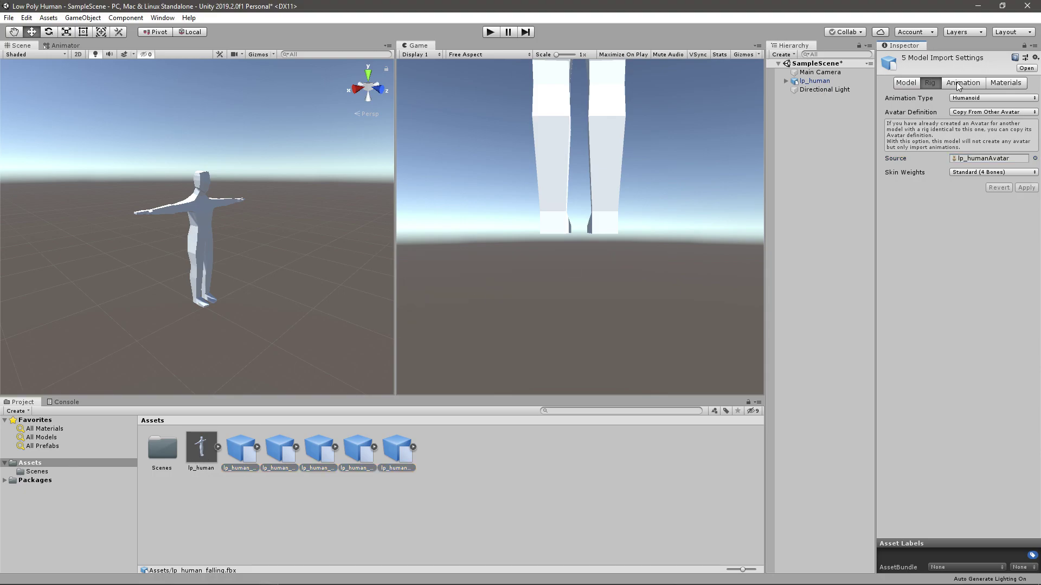
{"action": "left_click", "coordinate": [959, 85]}
{"action": "left_click", "coordinate": [249, 453]}
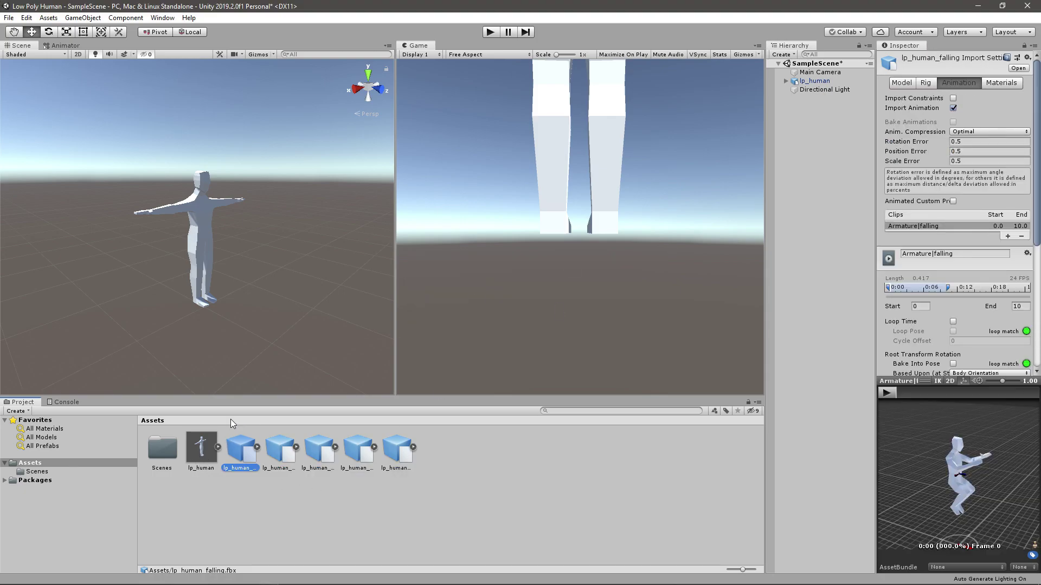
Enable and apply Loop Time on the falling clip, then preview it
{"action": "left_click", "coordinate": [953, 322]}
{"action": "scroll", "coordinate": [990, 320], "scroll_direction": "down", "scroll_amount": 5}
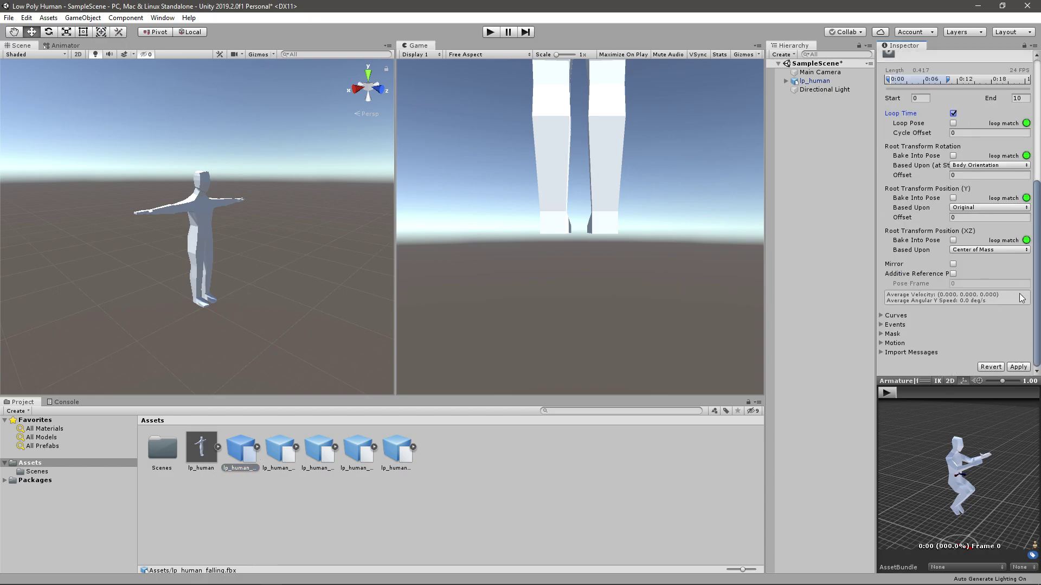
{"action": "left_click", "coordinate": [1018, 367]}
{"action": "left_click", "coordinate": [891, 396]}
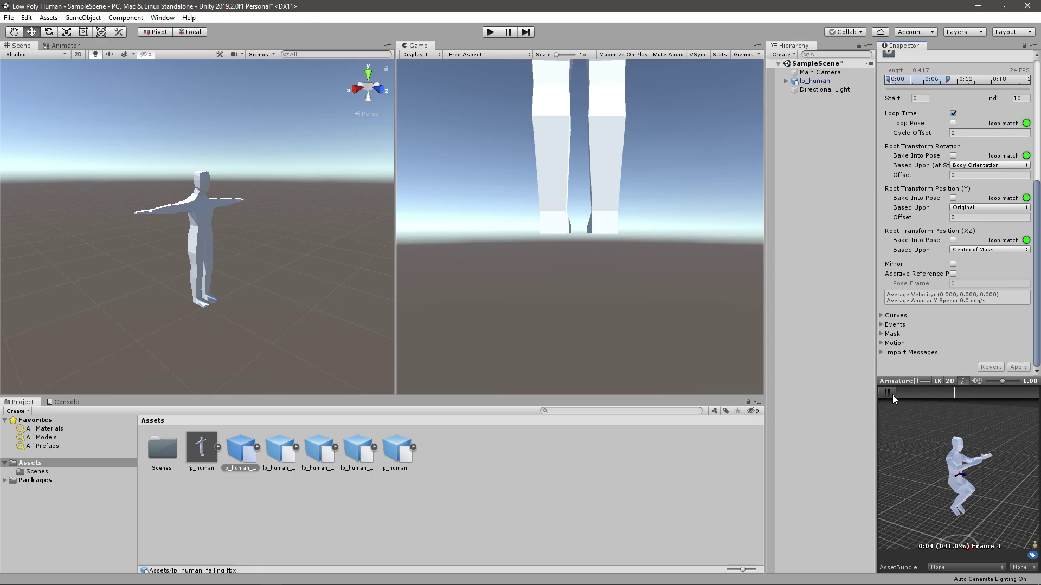
Preview the jump and landing clips
{"action": "left_click", "coordinate": [273, 466]}
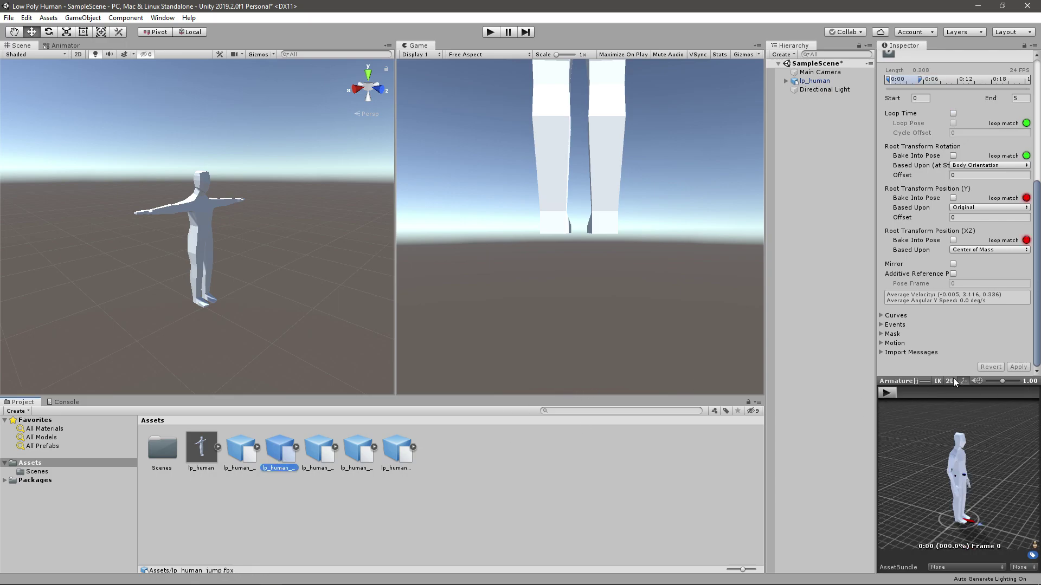
{"action": "left_click", "coordinate": [887, 393]}
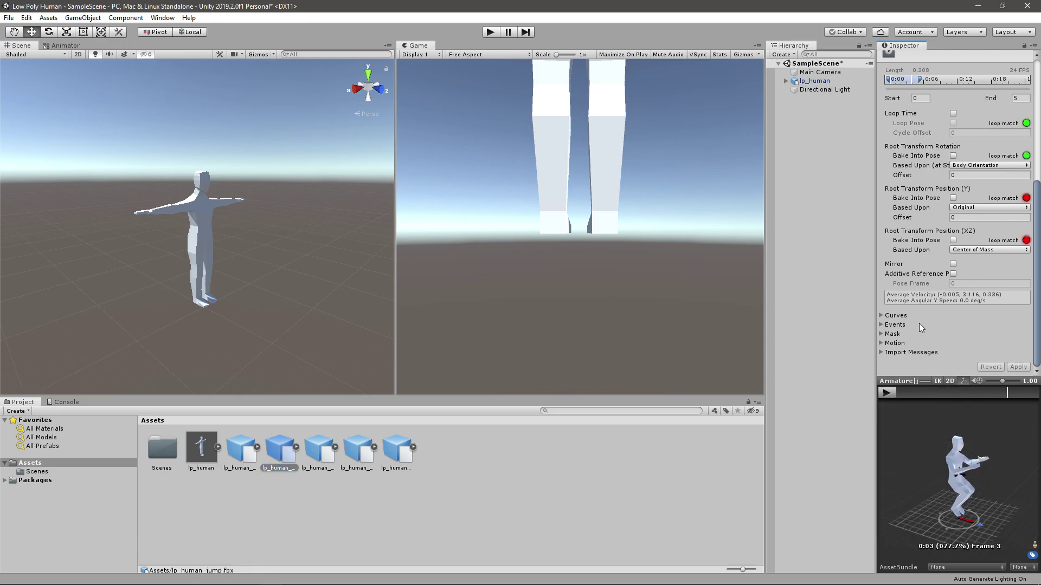
{"action": "left_click", "coordinate": [312, 448]}
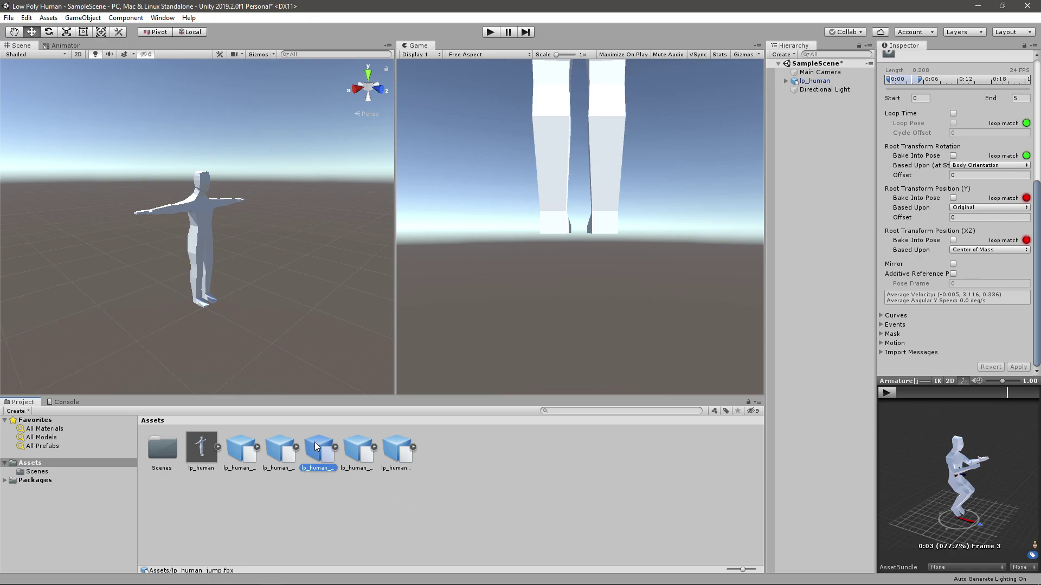
{"action": "left_click", "coordinate": [888, 392]}
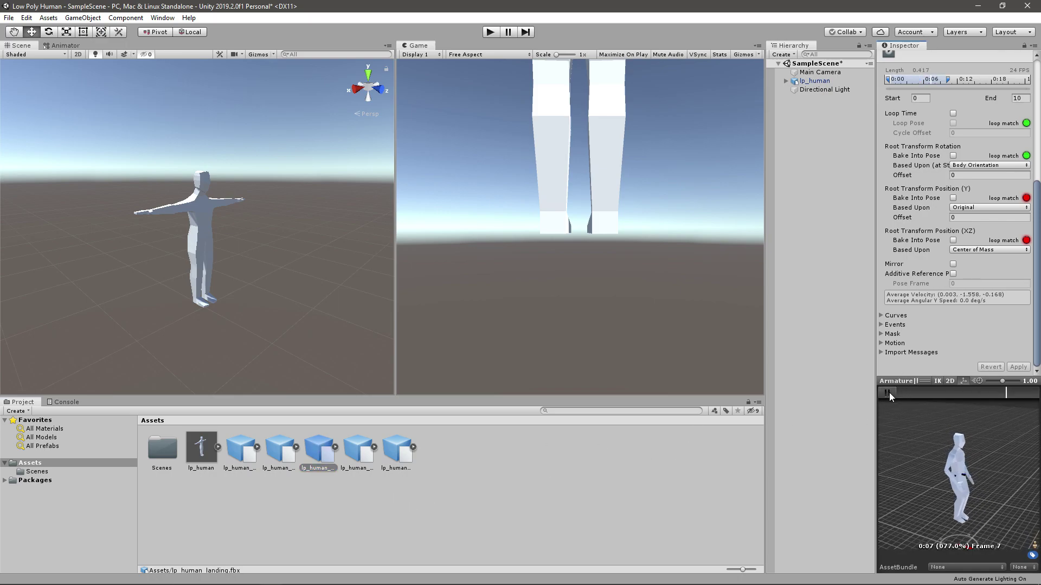
{"action": "left_click", "coordinate": [889, 393]}
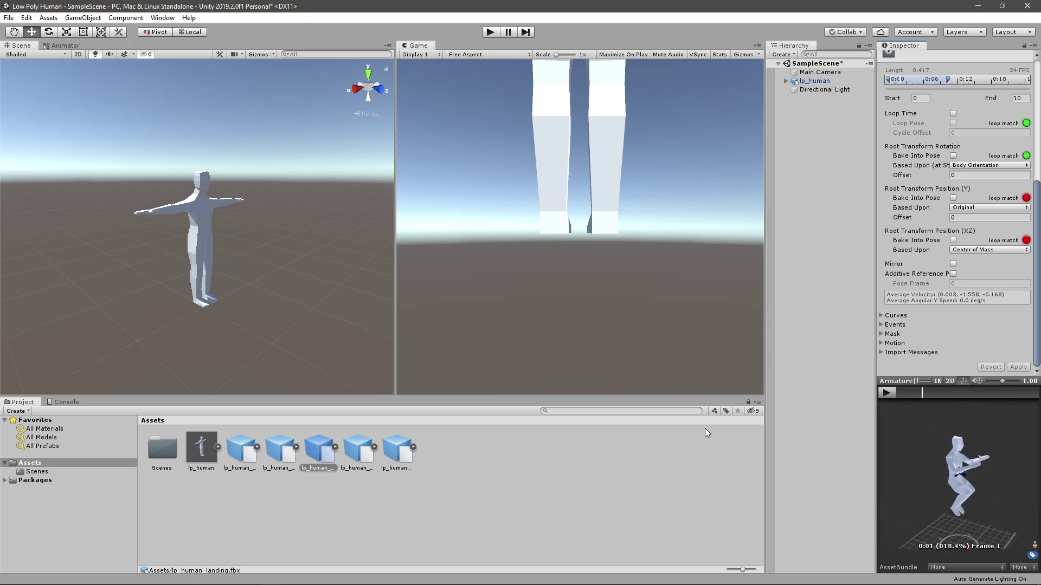
Enable and apply Loop Time on the run and walk clips
{"action": "left_click", "coordinate": [357, 450]}
{"action": "left_click", "coordinate": [890, 392]}
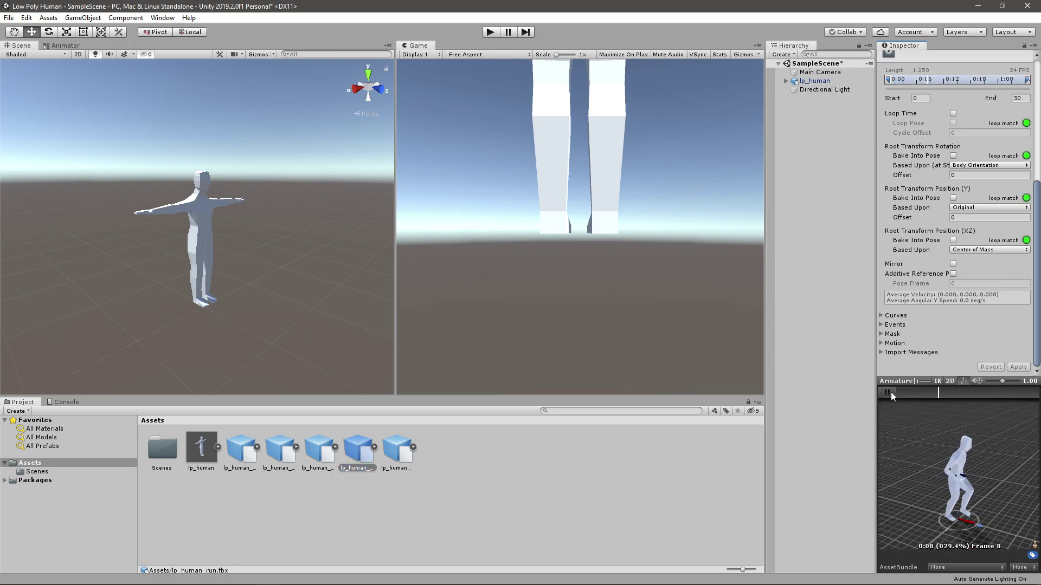
{"action": "left_click", "coordinate": [953, 113]}
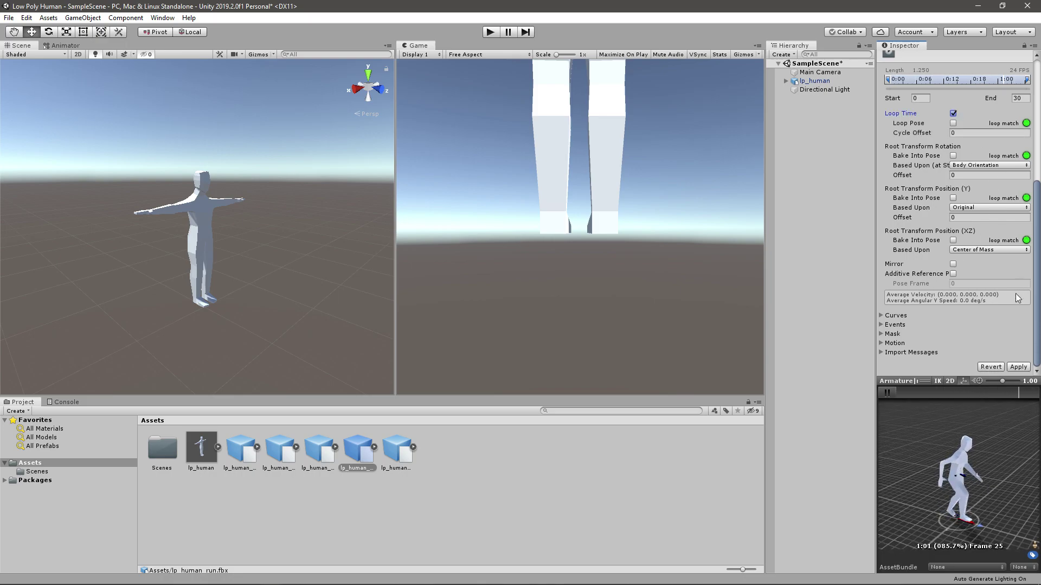
{"action": "left_click", "coordinate": [1018, 367]}
{"action": "left_click", "coordinate": [889, 392]}
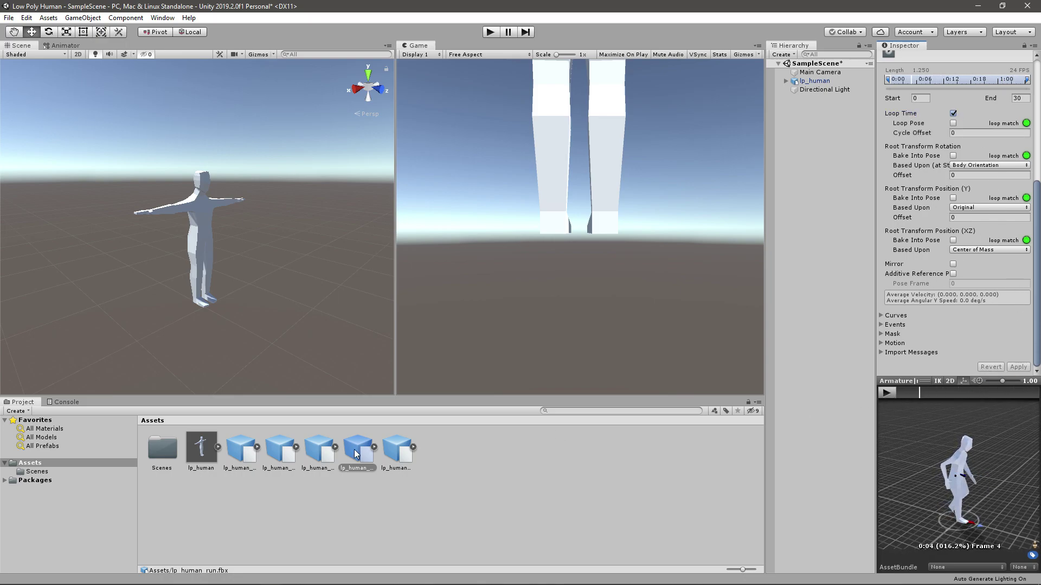
{"action": "left_click", "coordinate": [393, 454]}
{"action": "left_click", "coordinate": [883, 394]}
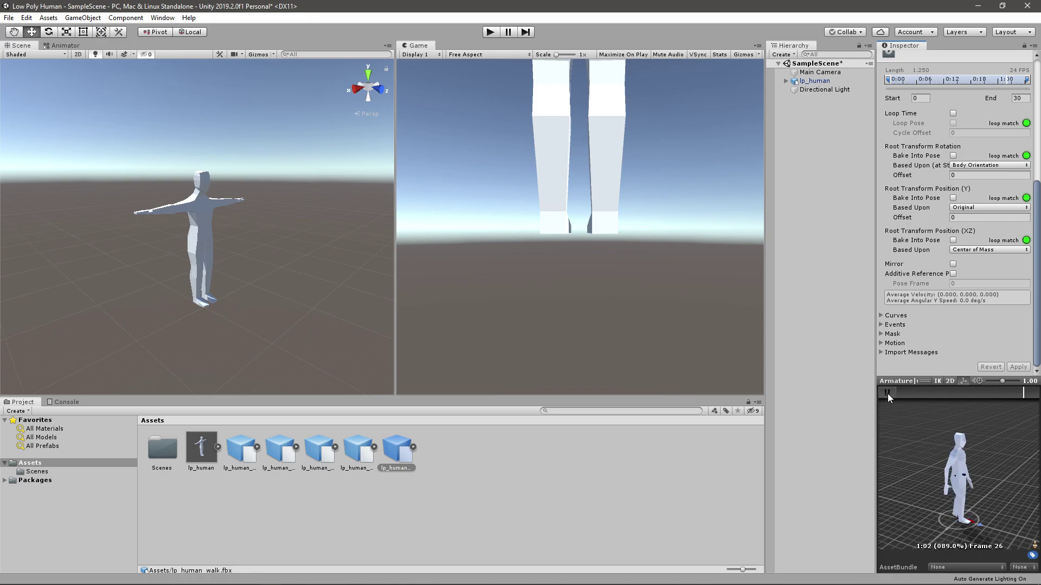
{"action": "left_click", "coordinate": [953, 114]}
{"action": "left_click", "coordinate": [1018, 368]}
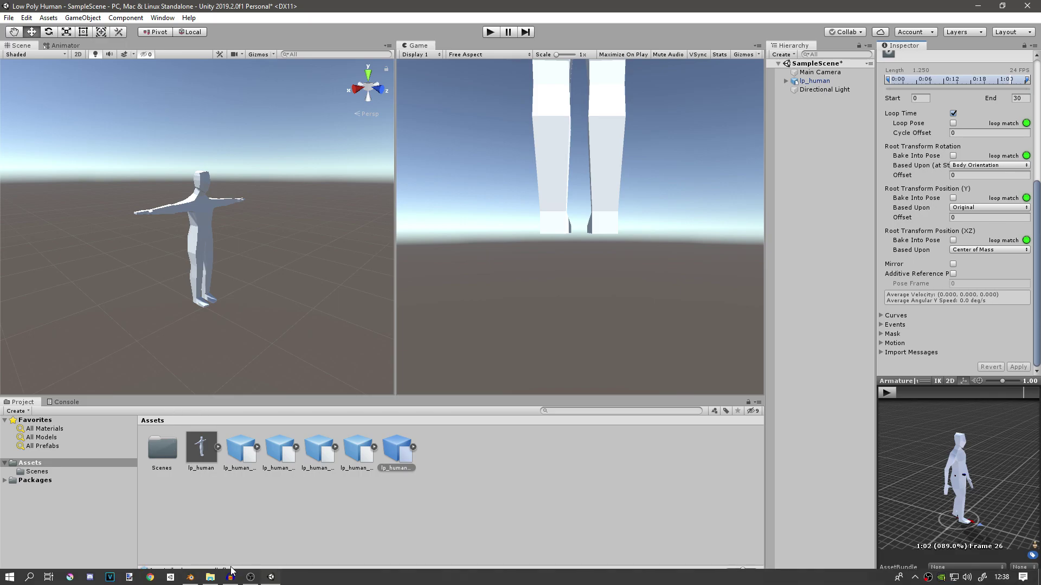
Import lp_human_idle from File Explorer into Assets and select it
{"action": "left_click", "coordinate": [211, 578]}
{"action": "left_click_drag", "start_coordinate": [585, 193], "coordinate": [405, 504]}
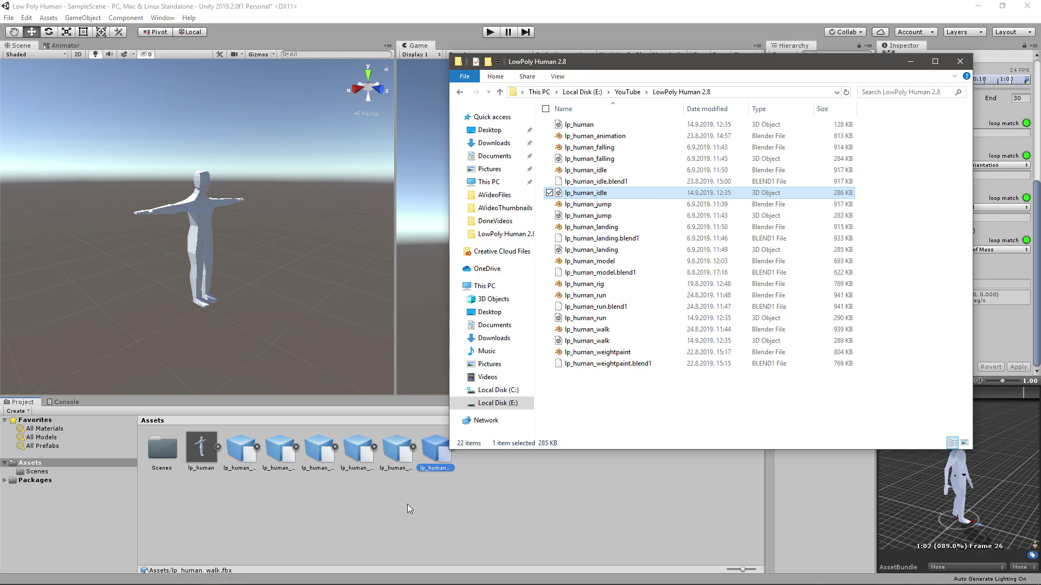
{"action": "left_click", "coordinate": [434, 477]}
{"action": "left_click", "coordinate": [409, 465]}
{"action": "left_click", "coordinate": [435, 451]}
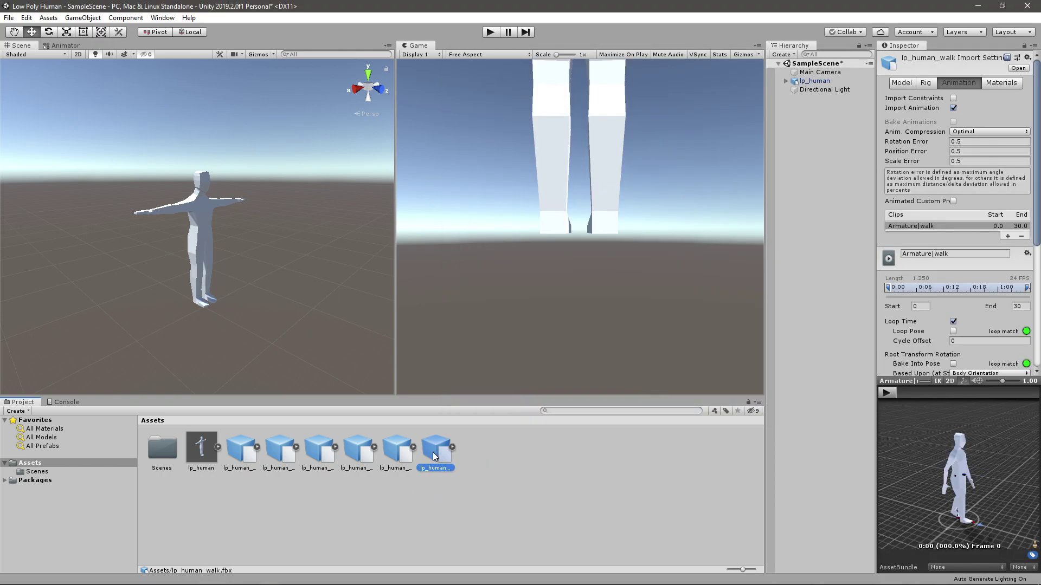
{"action": "left_click", "coordinate": [358, 455]}
{"action": "left_click", "coordinate": [323, 458]}
{"action": "left_click", "coordinate": [279, 457]}
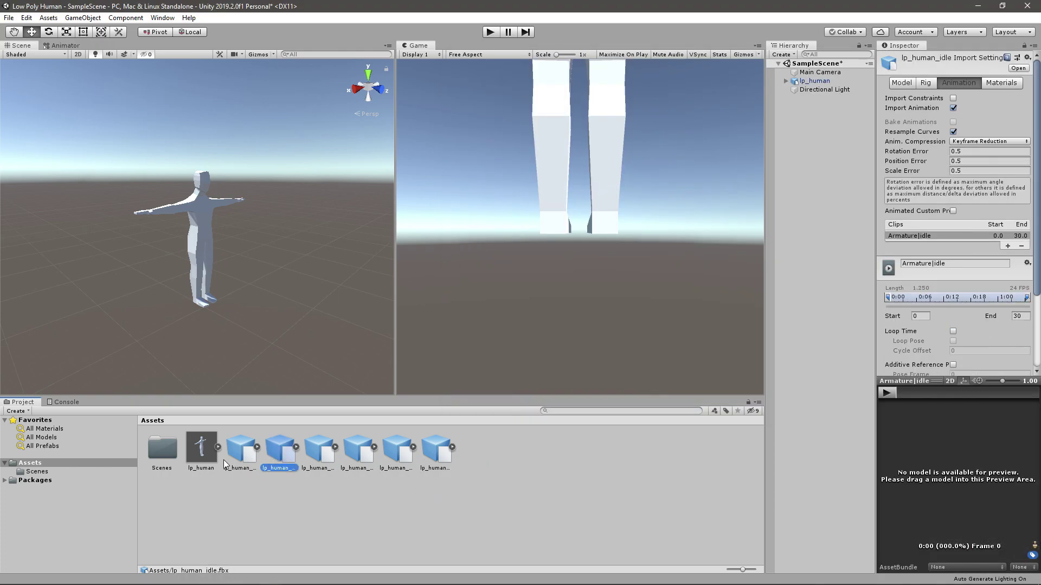
Set lp_human_idle's rig to Humanoid, copying the avatar from lp_humanAvatar, and apply
{"action": "left_click", "coordinate": [926, 82]}
{"action": "left_click", "coordinate": [992, 99]}
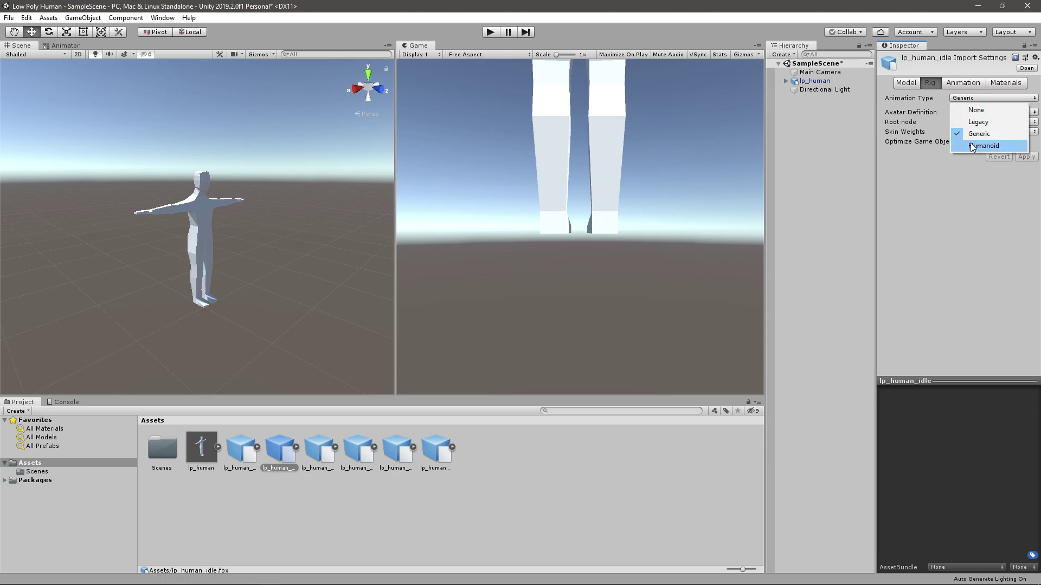
{"action": "left_click", "coordinate": [975, 148]}
{"action": "left_click", "coordinate": [992, 111]}
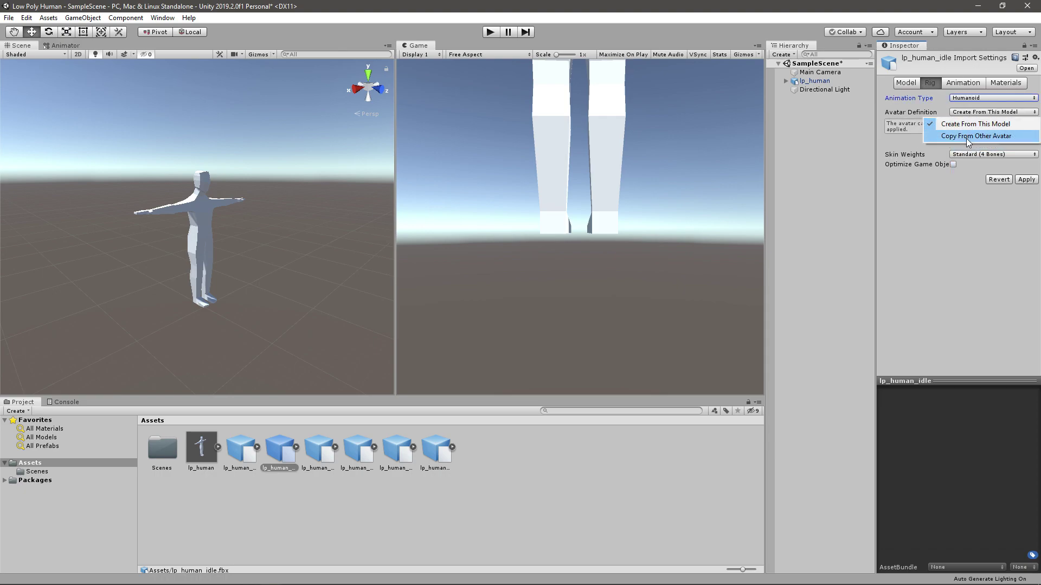
{"action": "left_click", "coordinate": [970, 122]}
{"action": "left_click", "coordinate": [1034, 158]}
{"action": "double_click", "coordinate": [555, 157]}
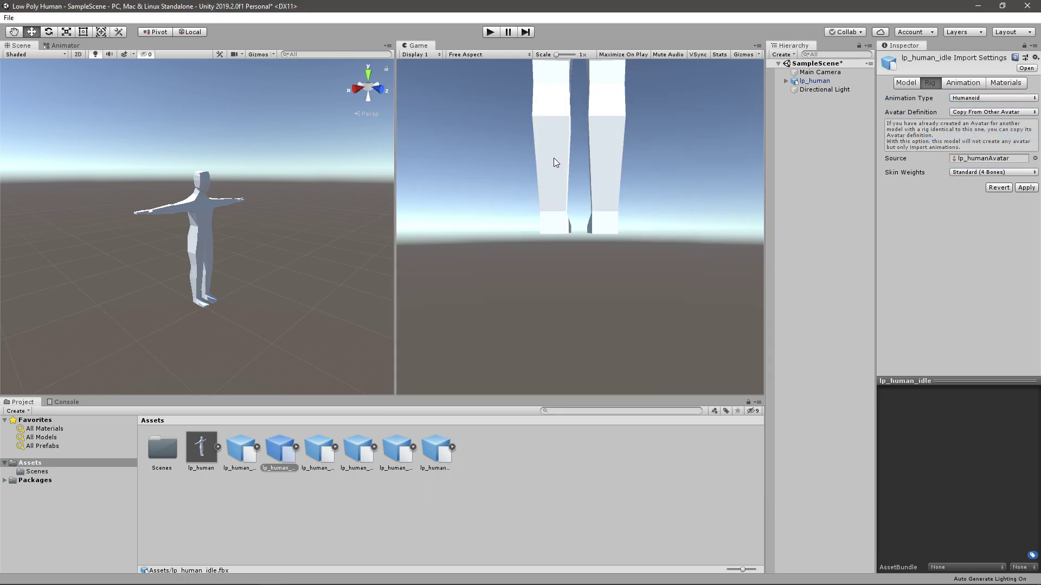
{"action": "left_click", "coordinate": [1027, 187]}
Enable and apply Loop Time on the Armature|idle clip
{"action": "left_click", "coordinate": [963, 83]}
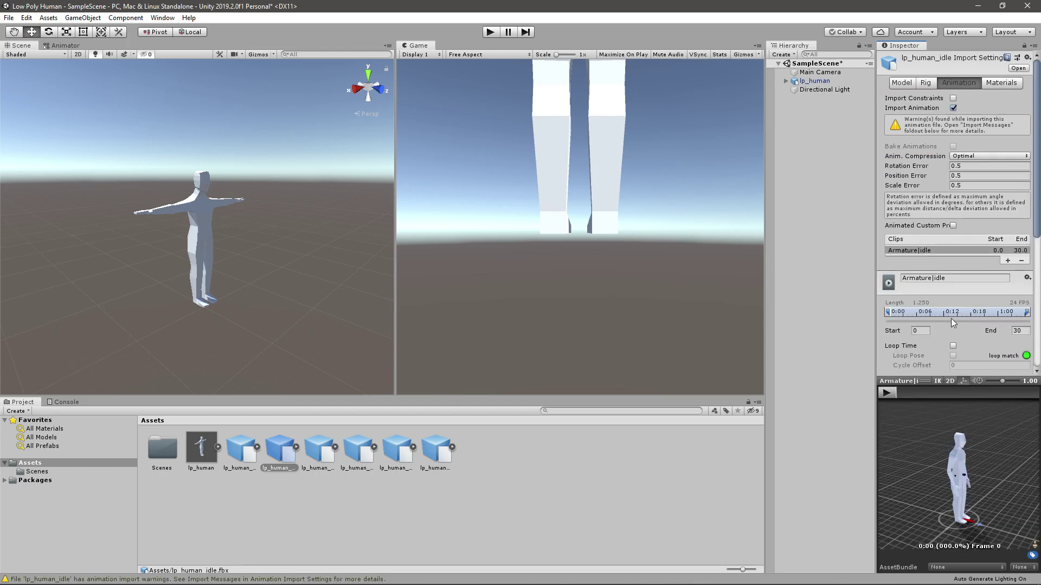
{"action": "left_click", "coordinate": [955, 348]}
{"action": "scroll", "coordinate": [955, 348], "scroll_direction": "down", "scroll_amount": 5}
{"action": "left_click", "coordinate": [886, 392]}
{"action": "left_click", "coordinate": [886, 393]}
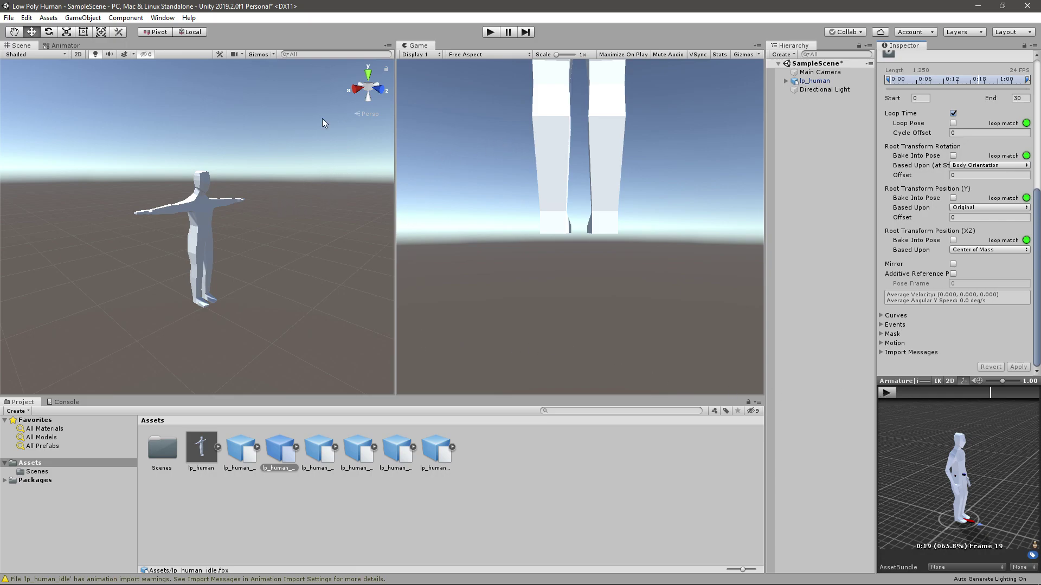
Create a new Animator Controller in Assets named 'anf af'
{"action": "right_click", "coordinate": [249, 477]}
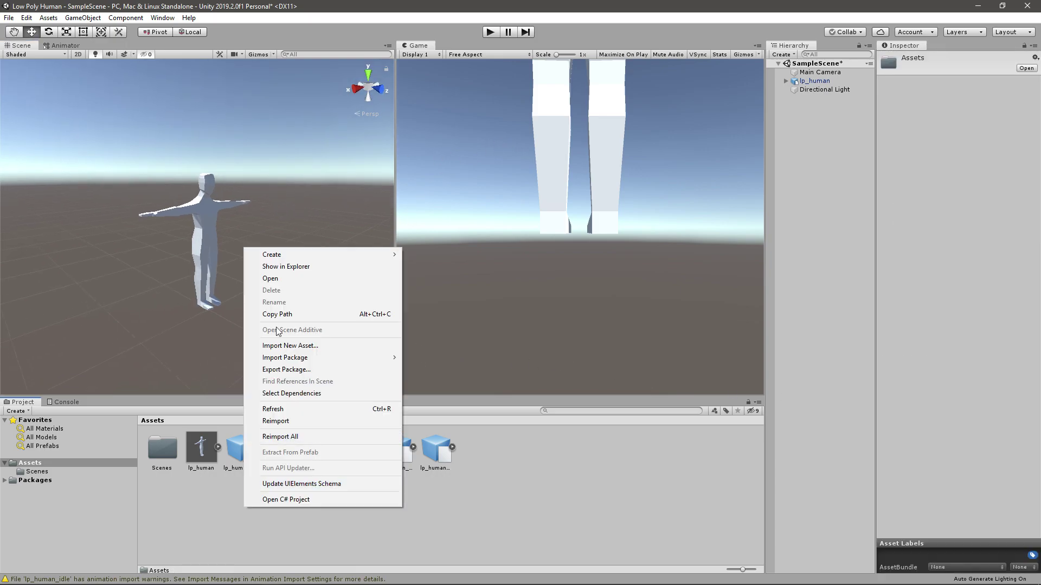
{"action": "mouse_move", "coordinate": [276, 255]}
{"action": "left_click", "coordinate": [477, 403]}
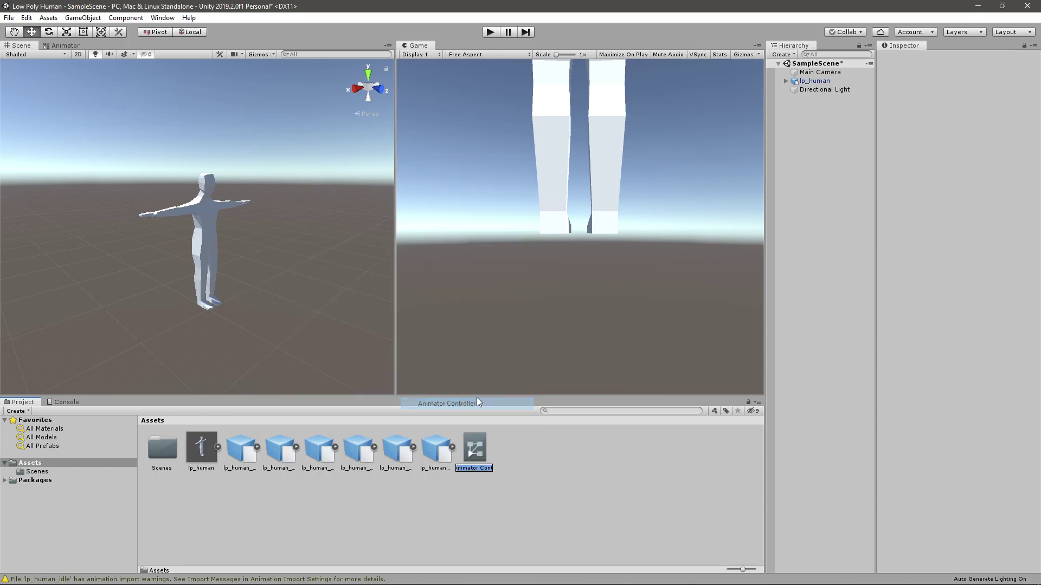
{"action": "type", "text": "anf af"}
{"action": "key", "text": "Return"}
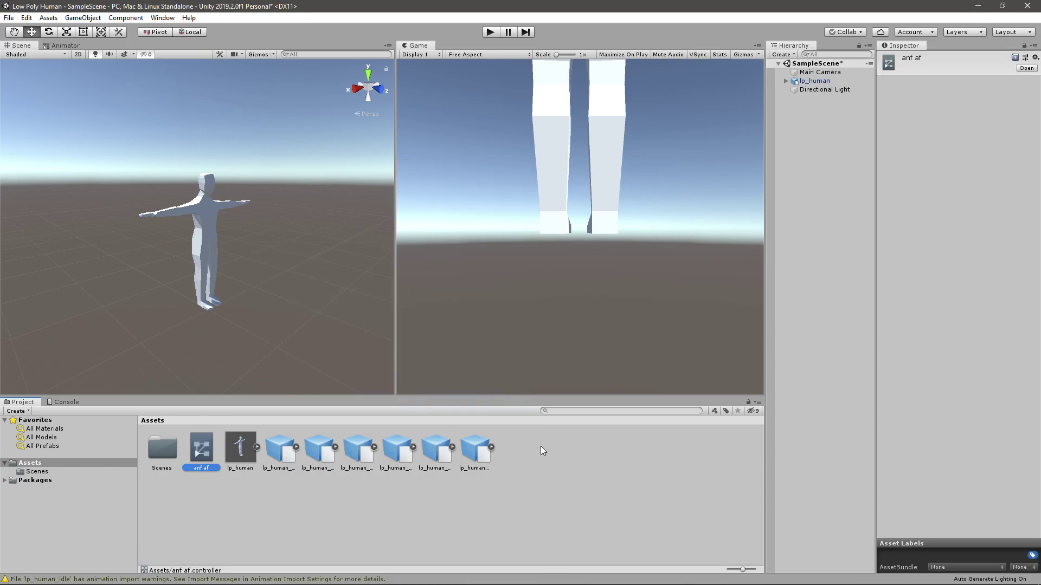
Assign anf af as lp_human's controller and open it in a docked Animator window
{"action": "left_click", "coordinate": [816, 81]}
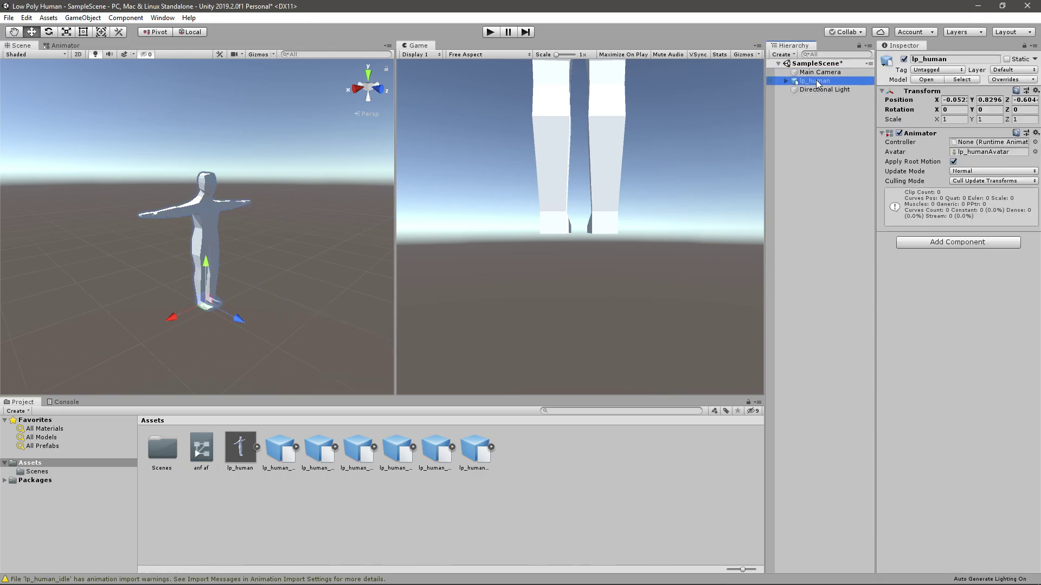
{"action": "left_click_drag", "start_coordinate": [202, 447], "coordinate": [377, 356]}
{"action": "left_click_drag", "start_coordinate": [963, 147], "coordinate": [964, 143]}
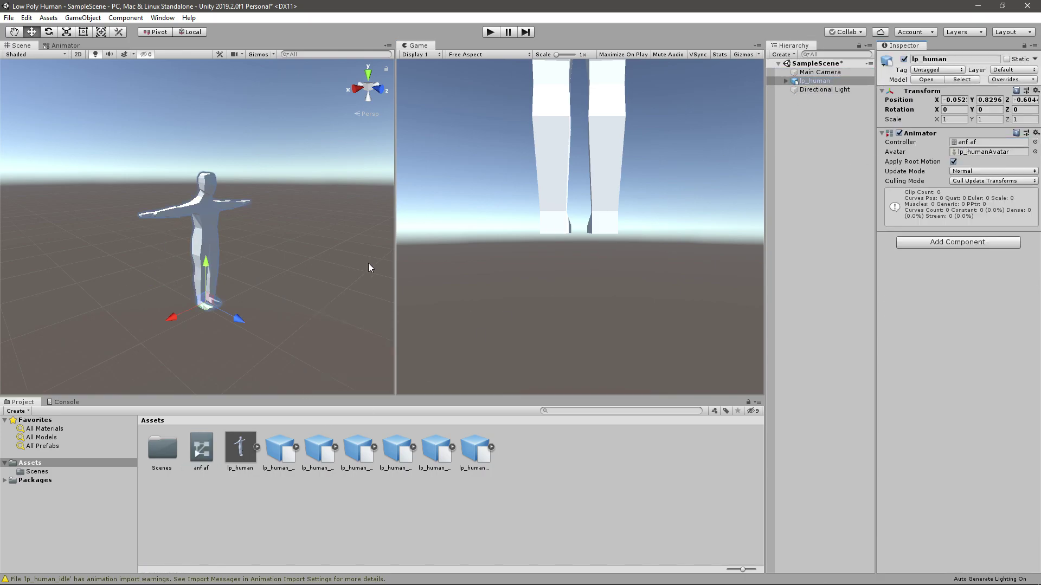
{"action": "double_click", "coordinate": [201, 447]}
{"action": "left_click_drag", "start_coordinate": [61, 45], "coordinate": [507, 53]}
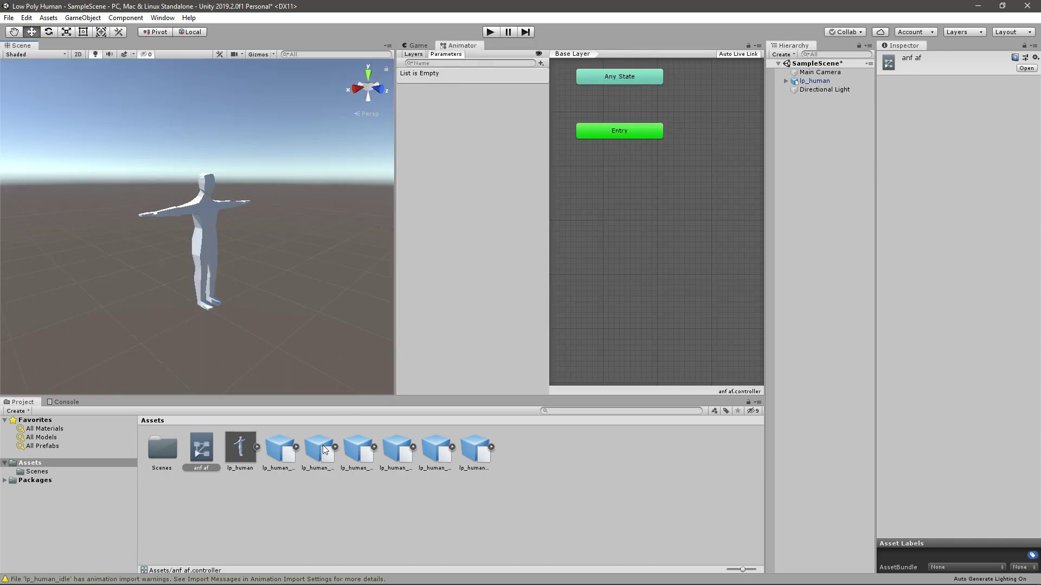
Drag lp_human_idle into the Animator graph as the default Armature|idle state, then enter Play mode
{"action": "left_click", "coordinate": [300, 460]}
{"action": "left_click", "coordinate": [319, 457]}
{"action": "left_click", "coordinate": [357, 457]}
{"action": "left_click", "coordinate": [398, 457]}
{"action": "left_click", "coordinate": [466, 458]}
{"action": "left_click", "coordinate": [357, 457]}
{"action": "left_click", "coordinate": [306, 459]}
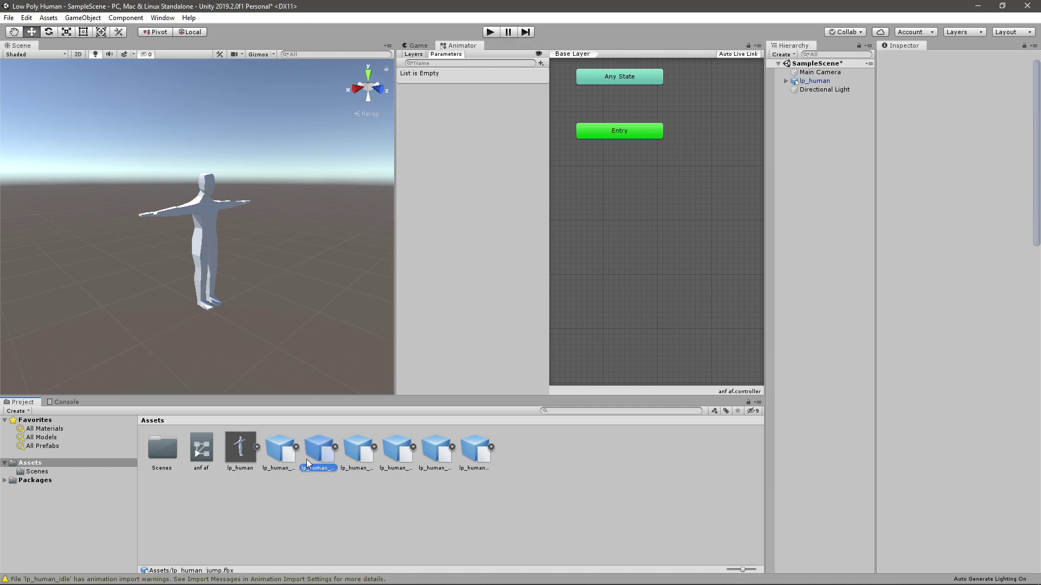
{"action": "left_click_drag", "start_coordinate": [285, 461], "coordinate": [615, 160]}
{"action": "left_click", "coordinate": [629, 188]}
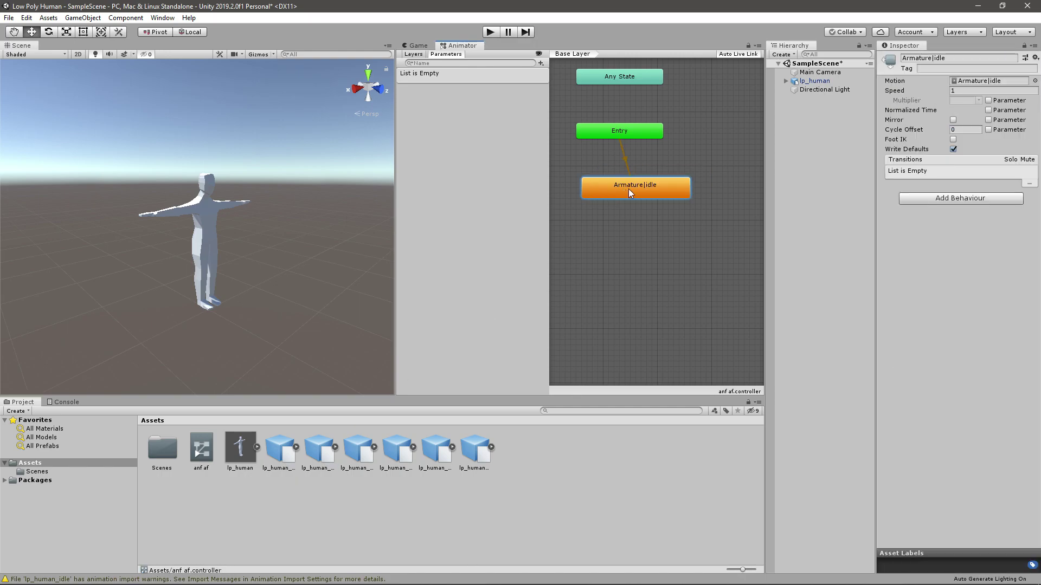
{"action": "left_click", "coordinate": [491, 32]}
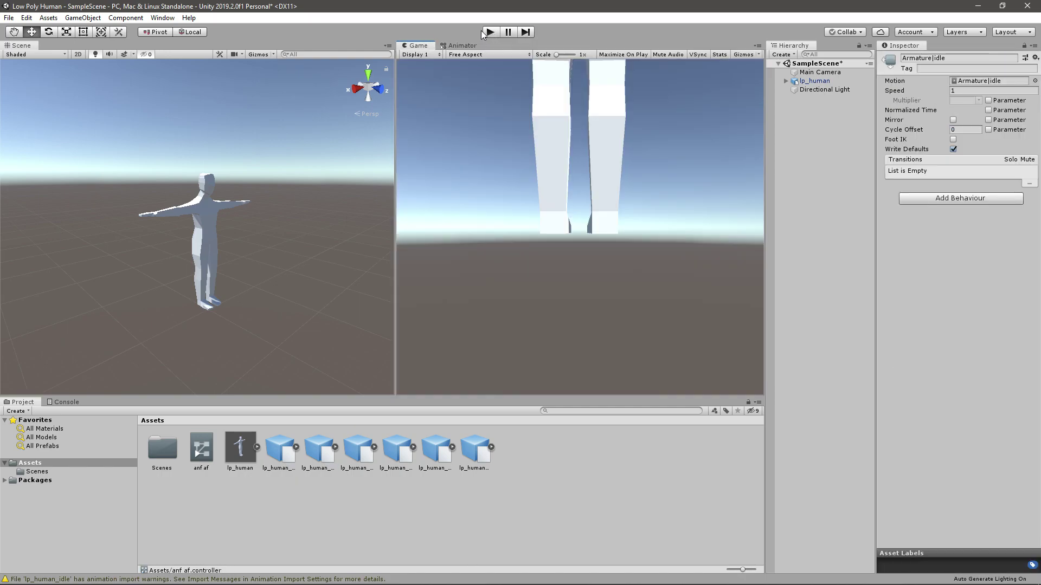
Watch lp_human idle in Play mode, stop playback and save SampleScene with Ctrl+S
{"action": "left_click", "coordinate": [843, 74]}
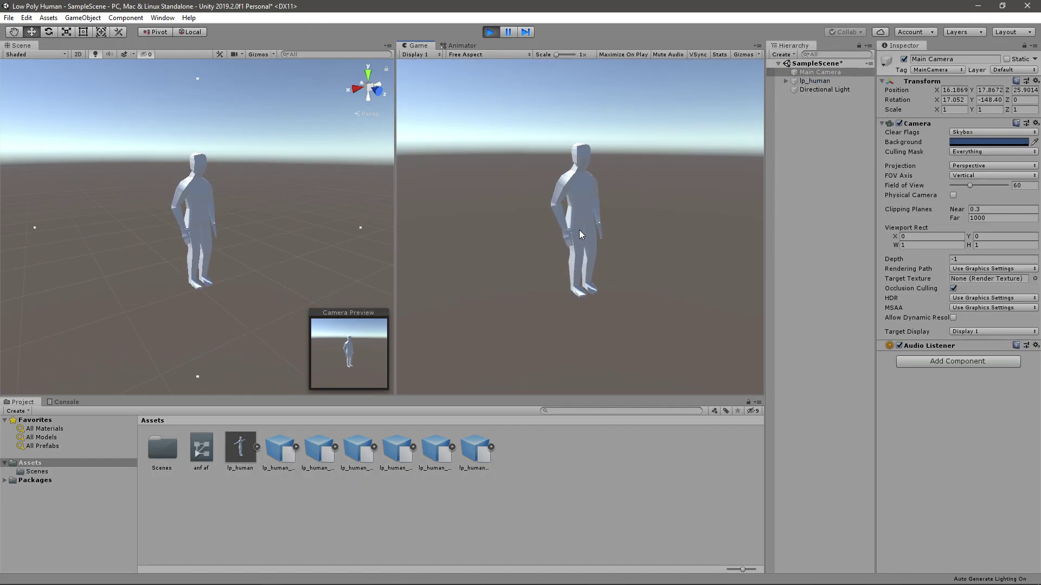
{"action": "left_click", "coordinate": [492, 32]}
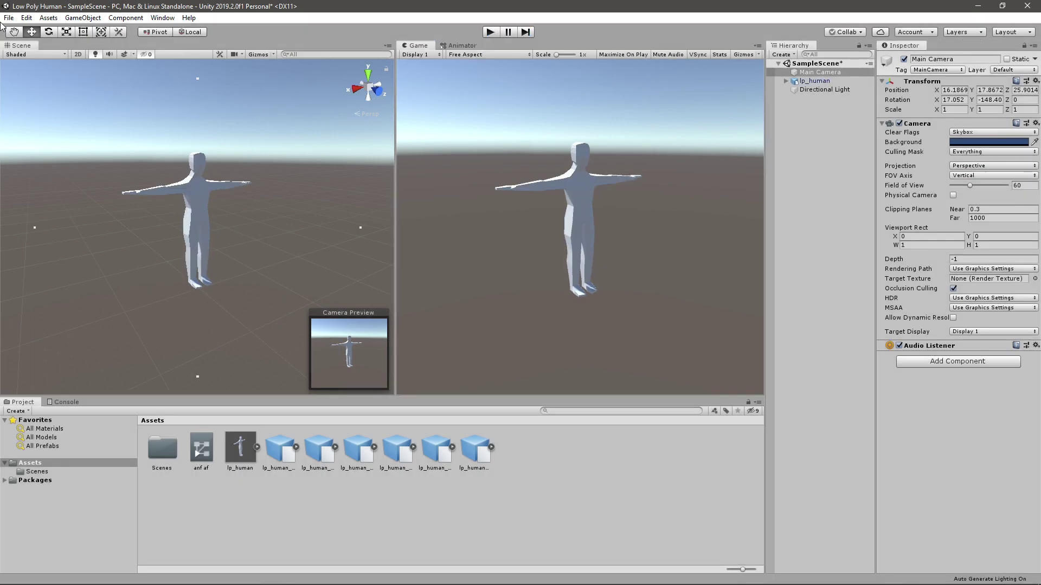
{"action": "left_click", "coordinate": [550, 428]}
{"action": "key", "text": "ctrl+s"}
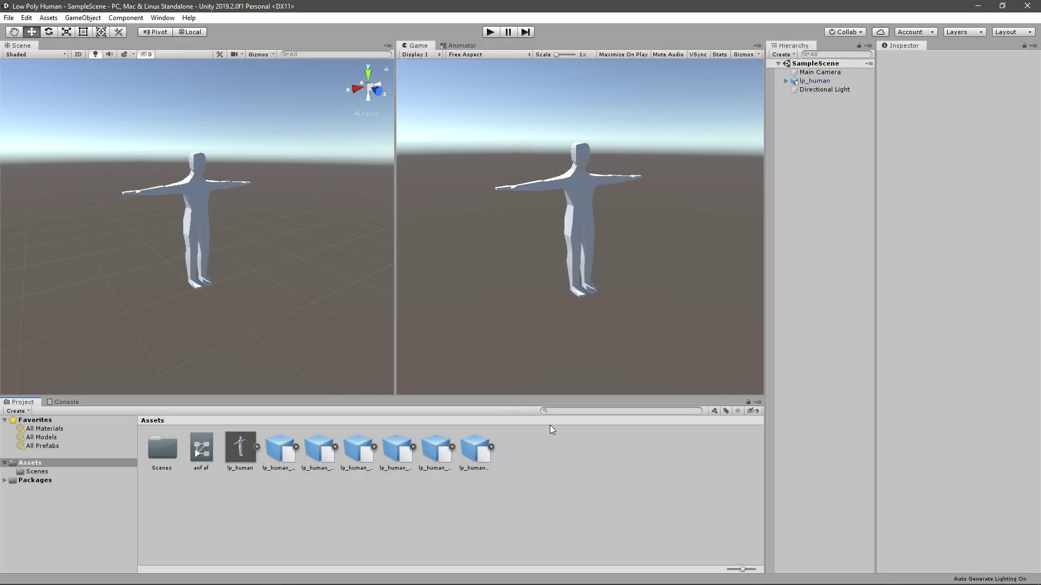